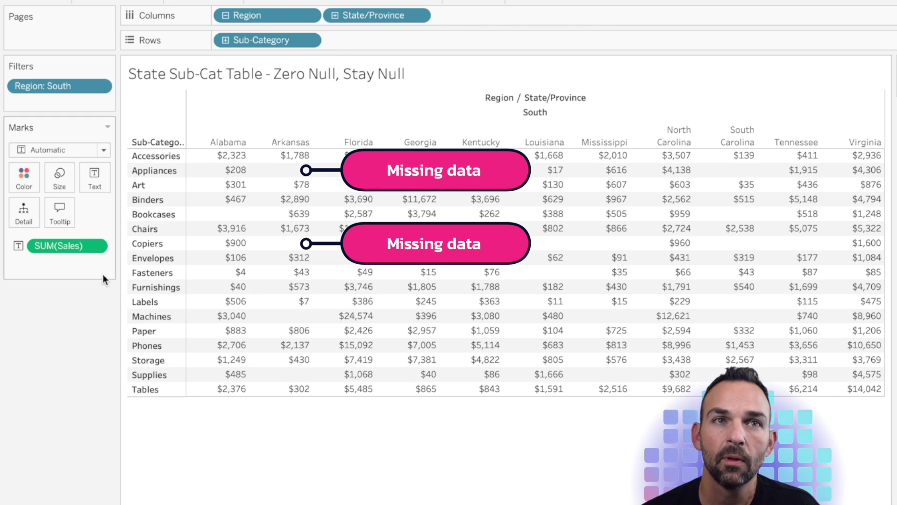
Wrap the SUM([Sales]) measure in the sub-category table with the ZN function, making it ZN(SUM([Sales]))
{"action": "double_click", "coordinate": [88, 244]}
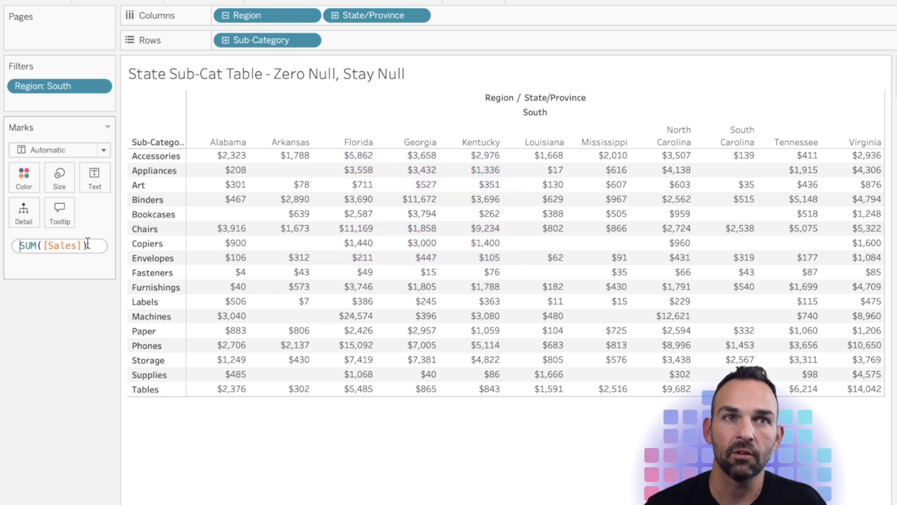
{"action": "type", "text": "ZN("}
{"action": "key", "text": "End"}
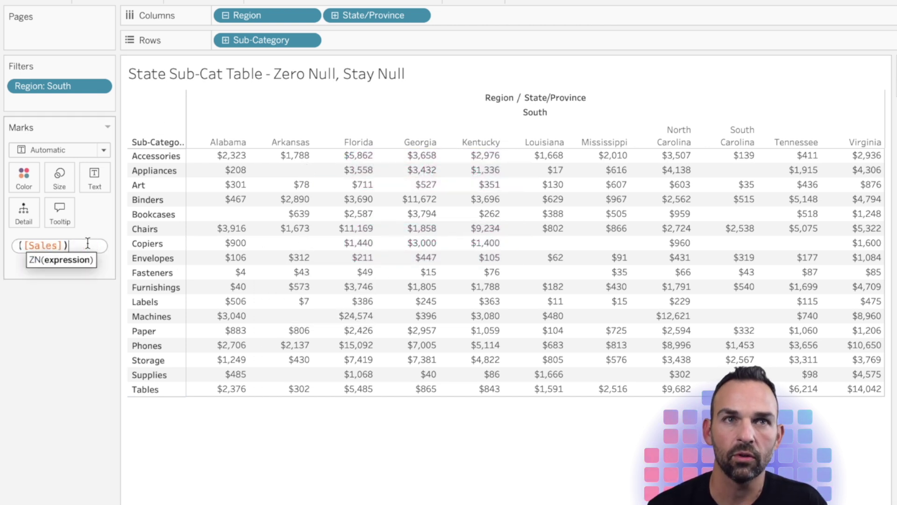
{"action": "type", "text": ")"}
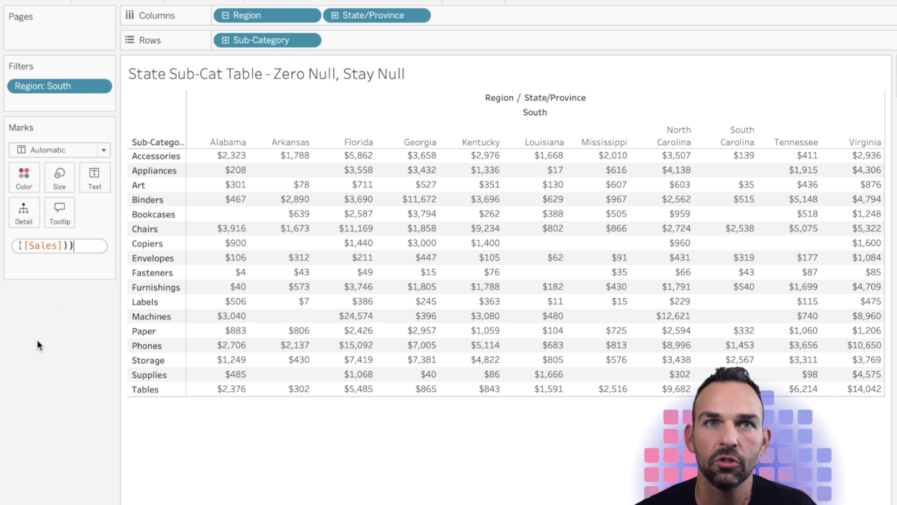
{"action": "left_click", "coordinate": [28, 385]}
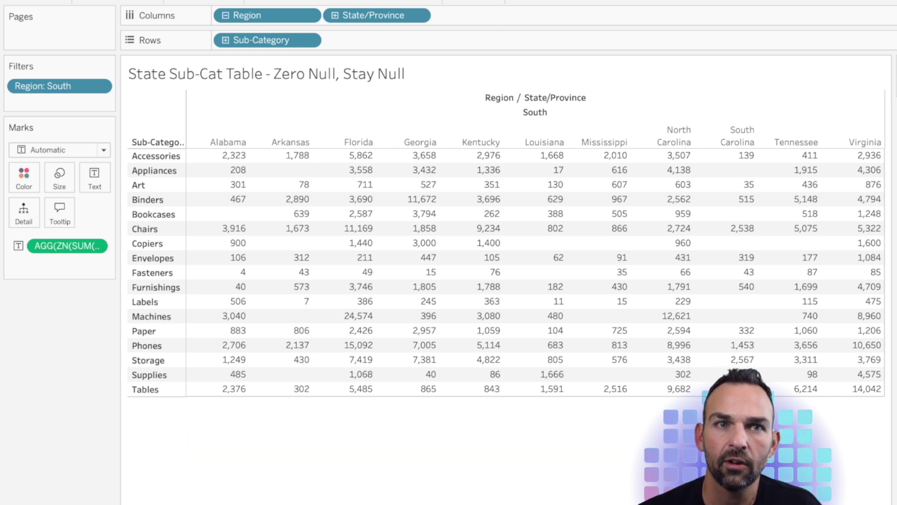
On the Copiers in South Original map, add Region as a new marks layer and set its mark type to Map
{"action": "left_click", "coordinate": [86, 500]}
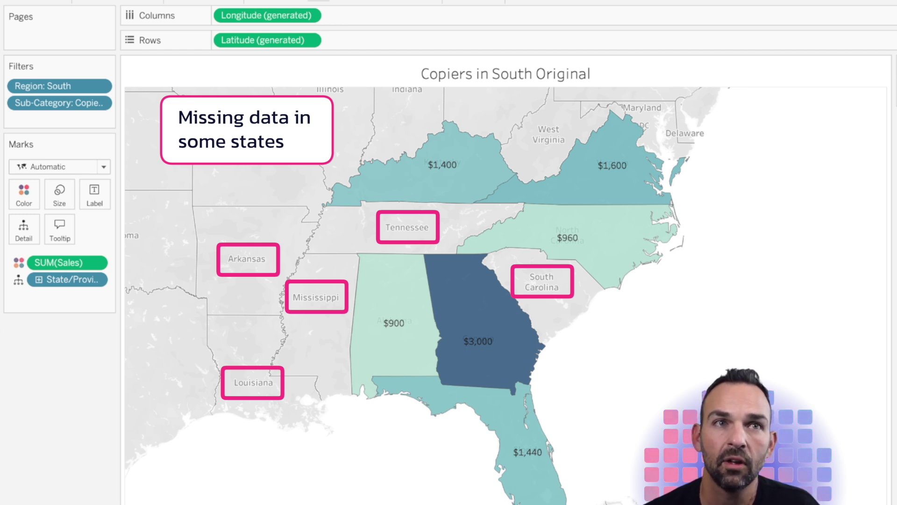
{"action": "left_click_drag", "start_coordinate": [3, 182], "coordinate": [242, 120]}
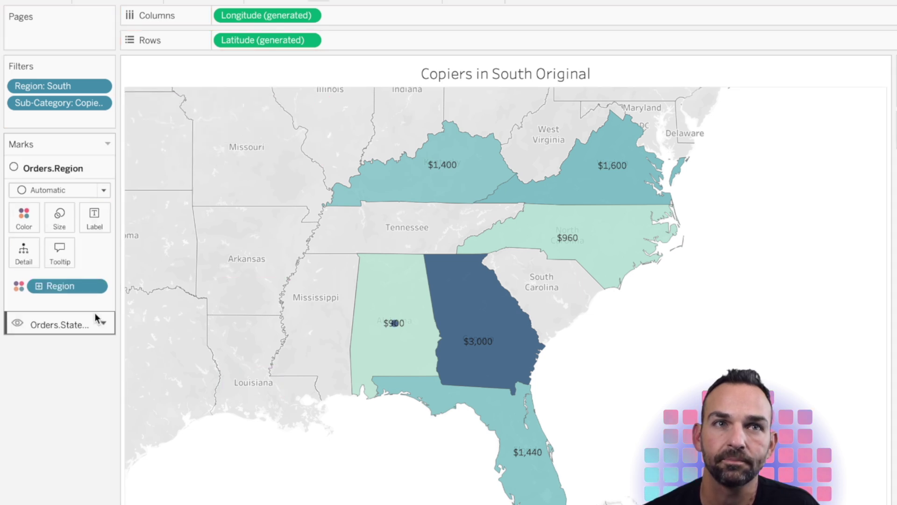
{"action": "left_click", "coordinate": [106, 190]}
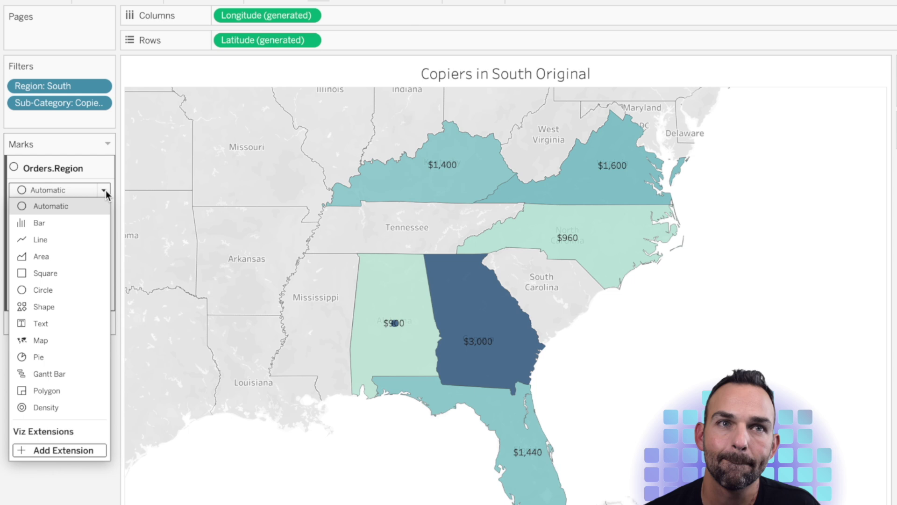
{"action": "left_click", "coordinate": [49, 340]}
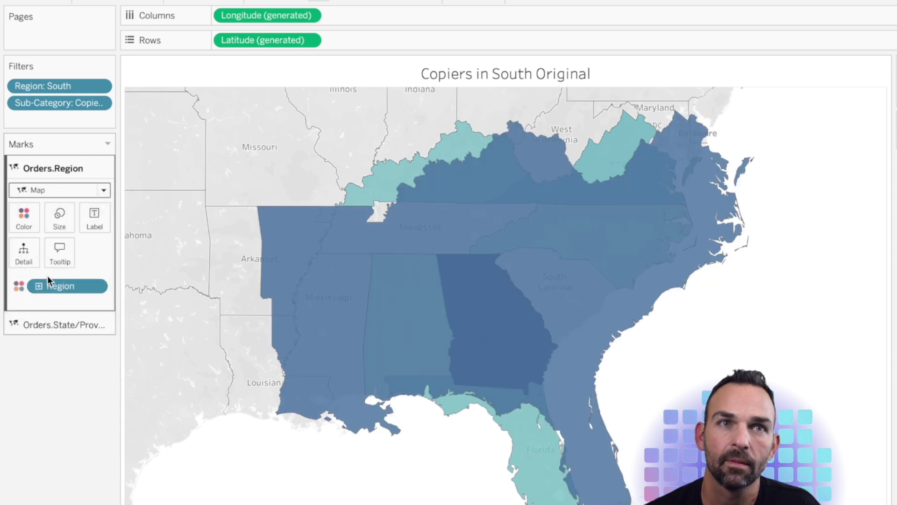
Set the Region layer's opacity to 40% and place the State/Province layer above the Region layer
{"action": "left_click", "coordinate": [24, 216]}
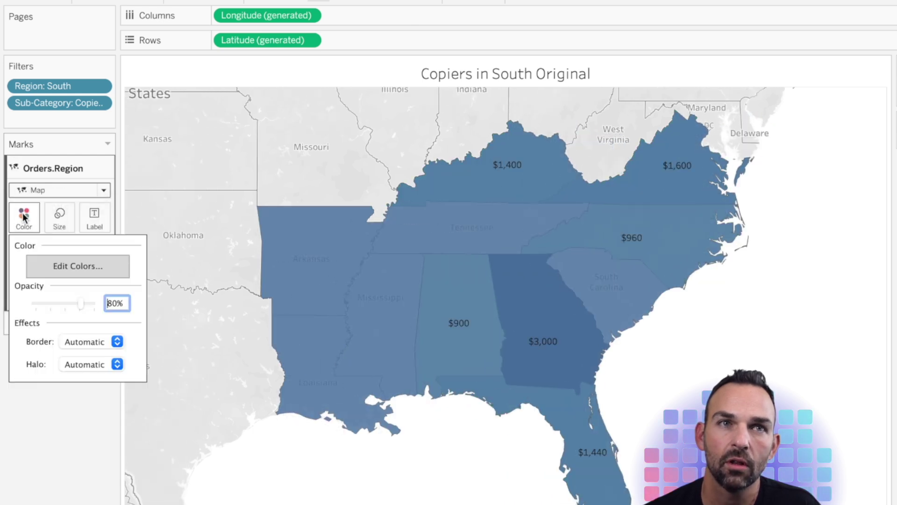
{"action": "double_click", "coordinate": [116, 304]}
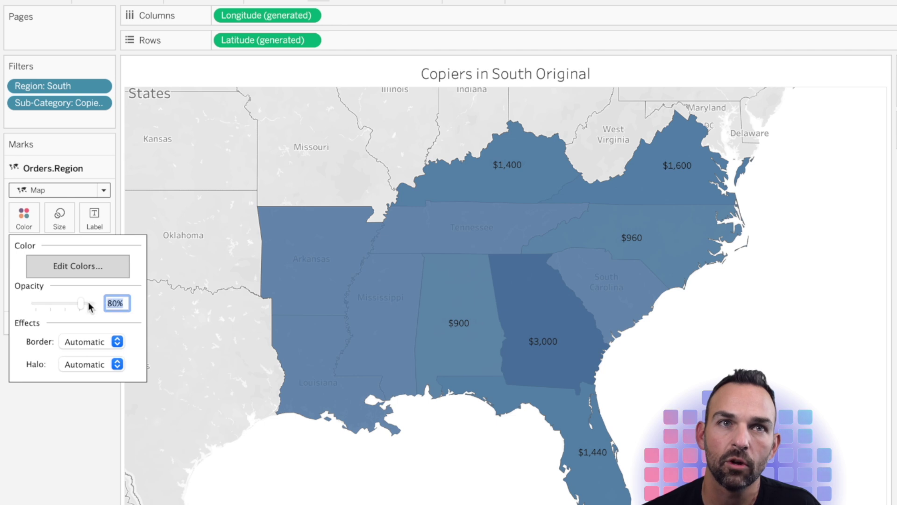
{"action": "type", "text": "40"}
{"action": "key", "text": "Return"}
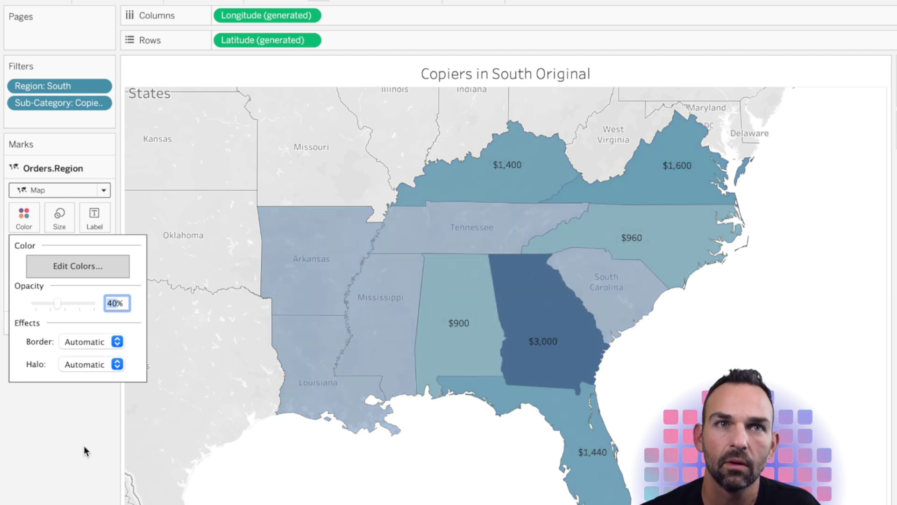
{"action": "left_click", "coordinate": [66, 373]}
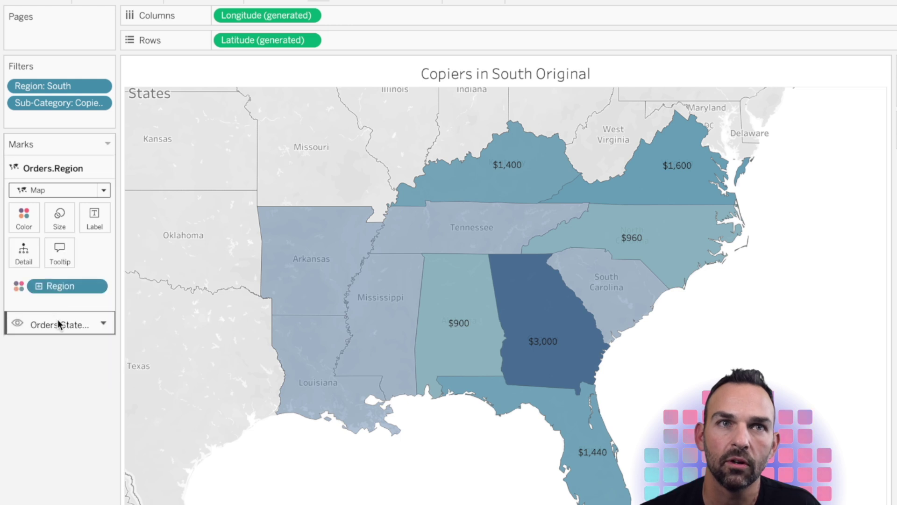
{"action": "left_click_drag", "start_coordinate": [57, 322], "coordinate": [63, 200]}
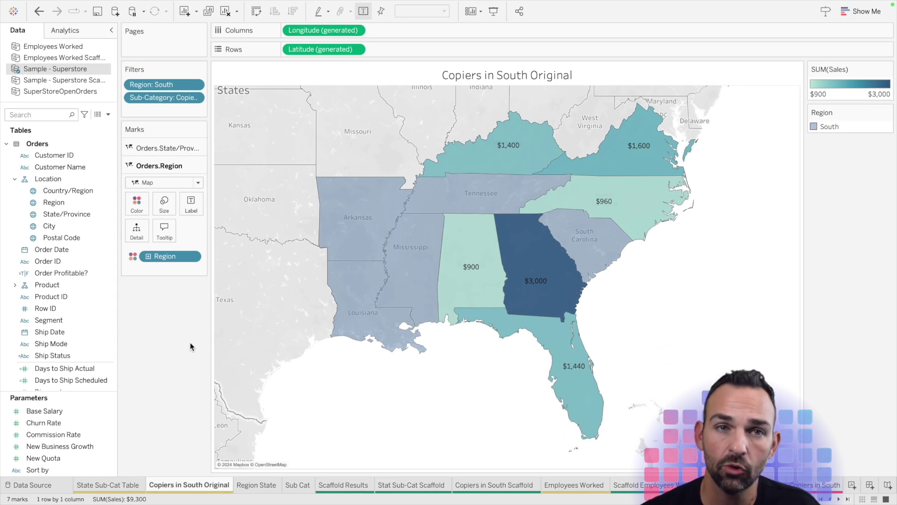
Copy all Region and State/Province rows from the Region State sheet and paste them as a new data source
{"action": "left_click", "coordinate": [257, 487]}
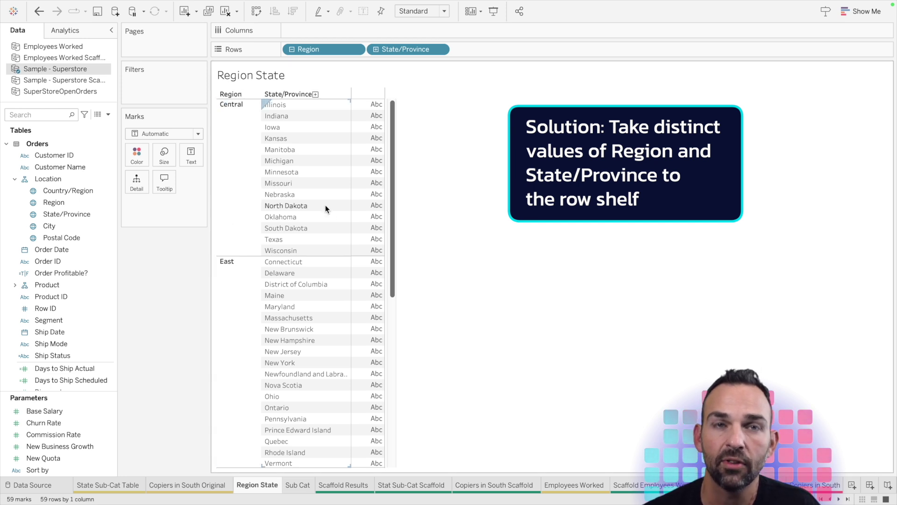
{"action": "mouse_move", "coordinate": [373, 229]}
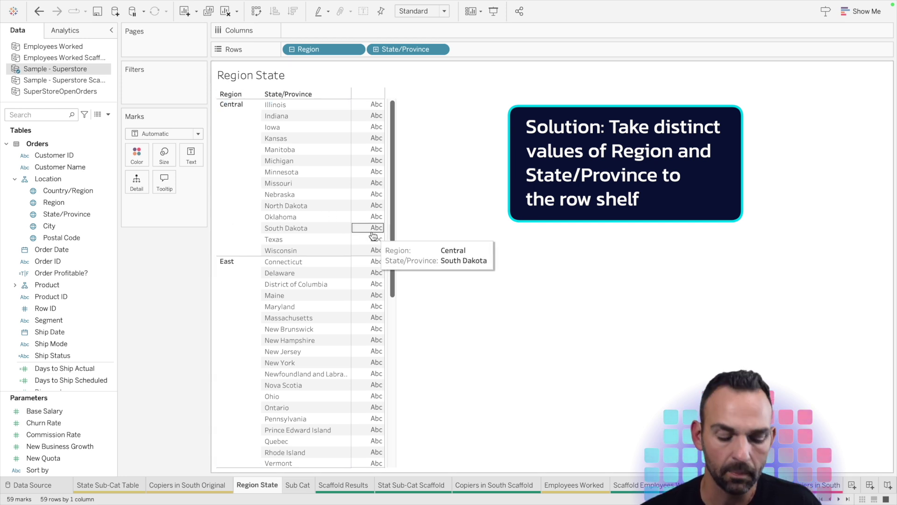
{"action": "key", "text": "ctrl+a"}
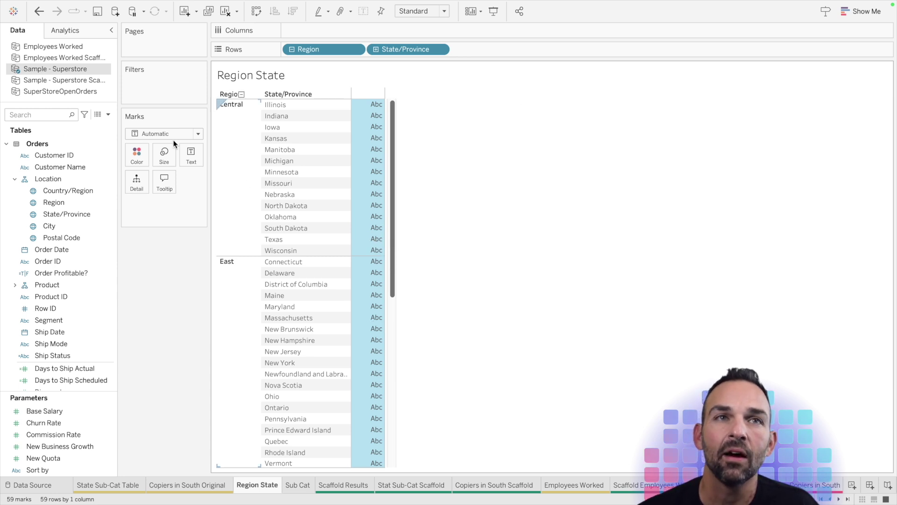
{"action": "right_click", "coordinate": [68, 52]}
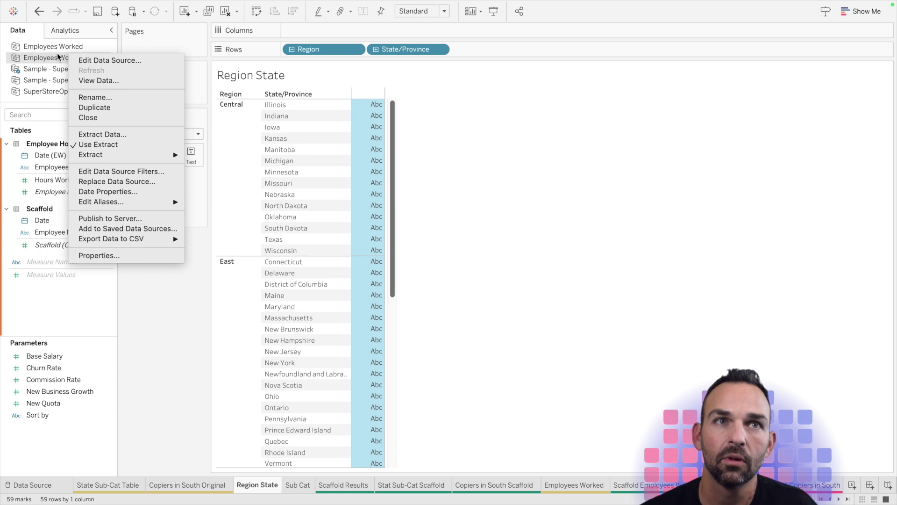
{"action": "key", "text": "Escape"}
{"action": "key", "text": "ctrl+v"}
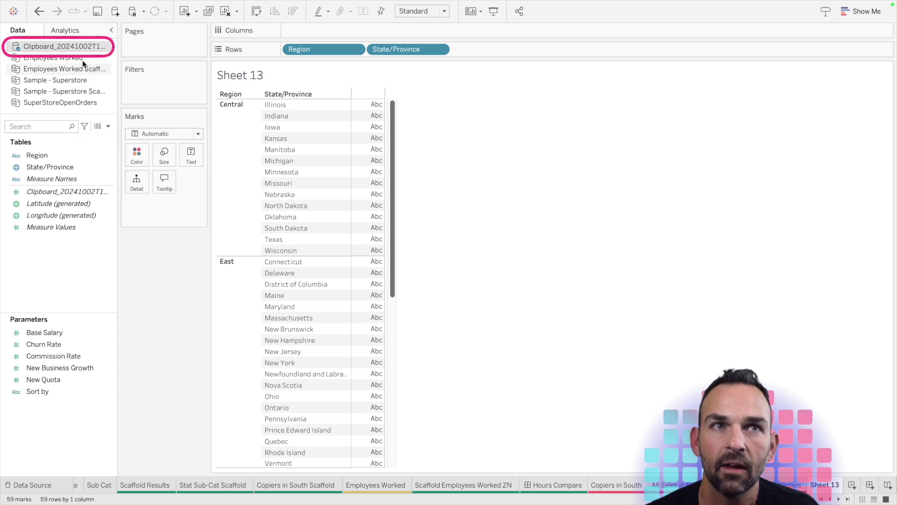
Open the pasted clipboard data source for editing and view the physical table inside its logical table
{"action": "right_click", "coordinate": [65, 46]}
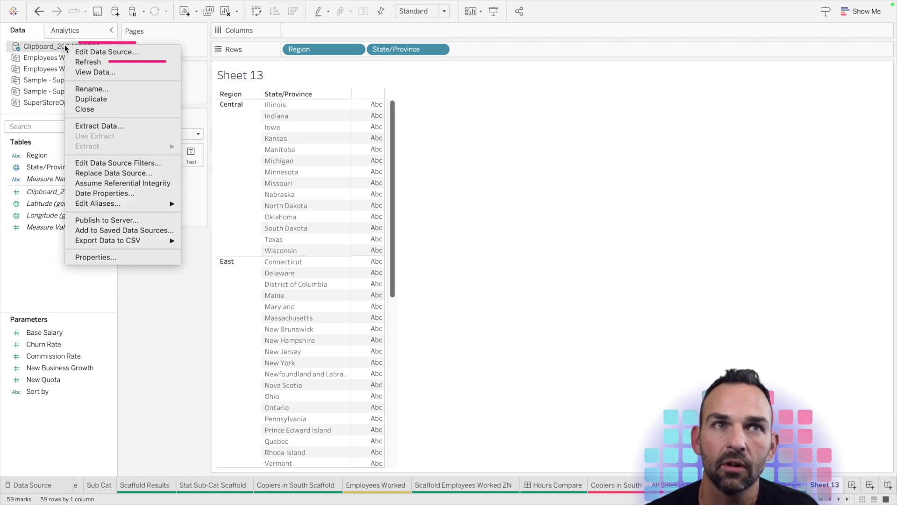
{"action": "left_click", "coordinate": [91, 52]}
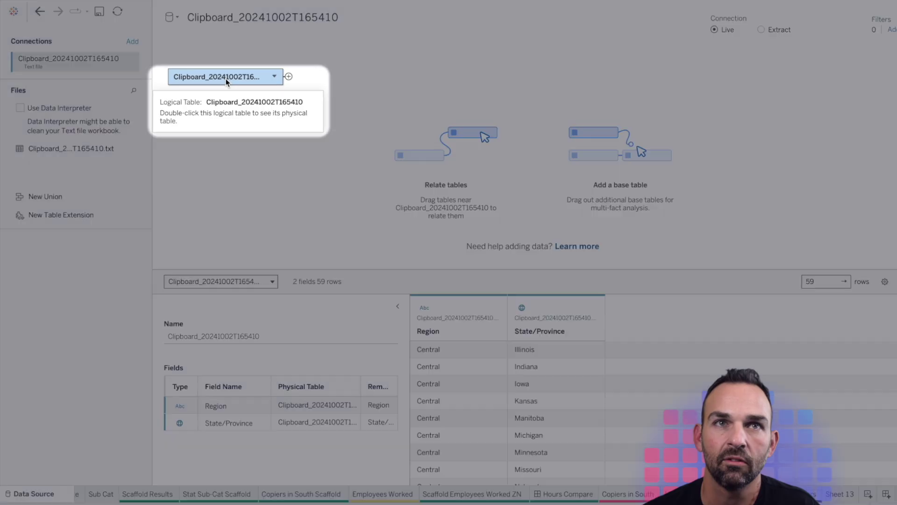
{"action": "double_click", "coordinate": [226, 78]}
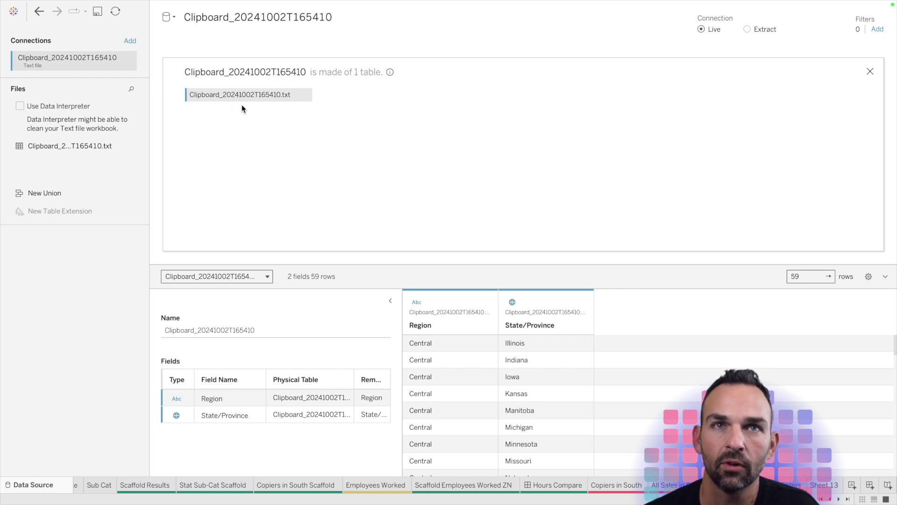
{"action": "left_click", "coordinate": [870, 71]}
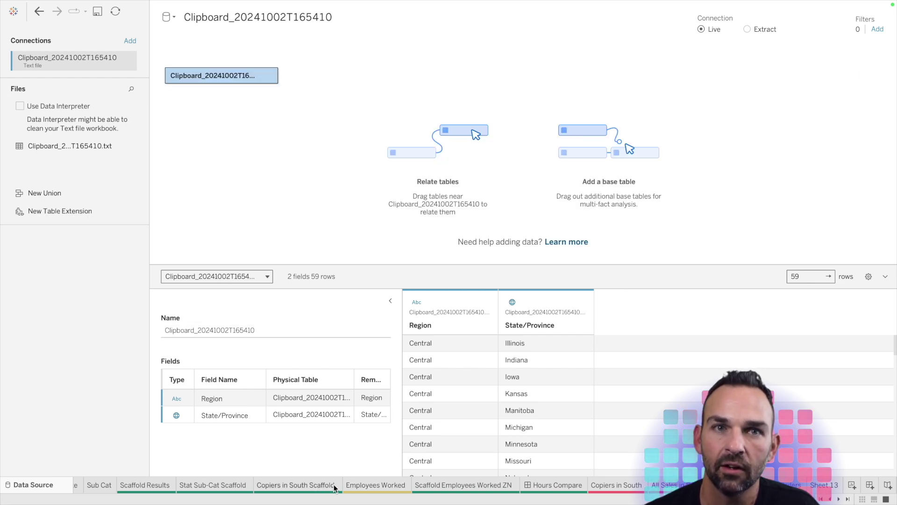
Select and copy all the Sub-Category rows on the Sub Cat sheet
{"action": "scroll", "coordinate": [327, 486], "scroll_direction": "up", "scroll_amount": 3}
{"action": "left_click", "coordinate": [298, 485]}
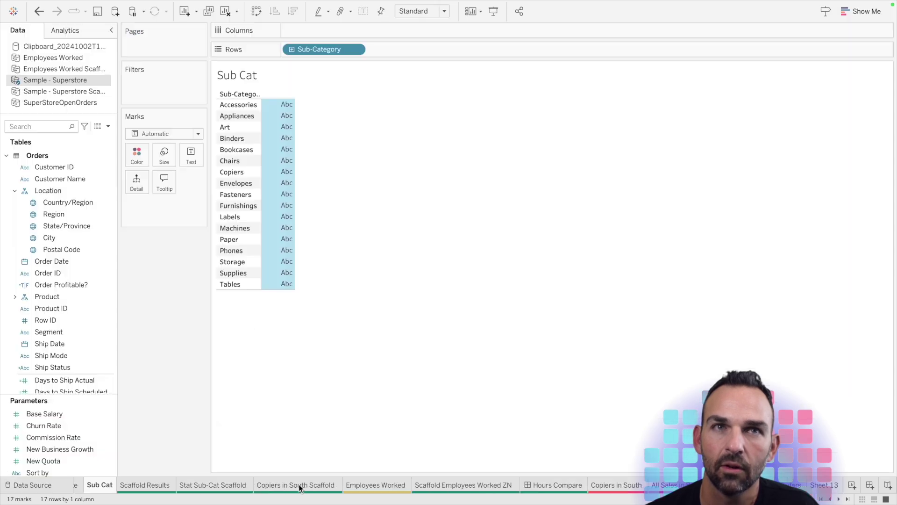
{"action": "left_click", "coordinate": [285, 173]}
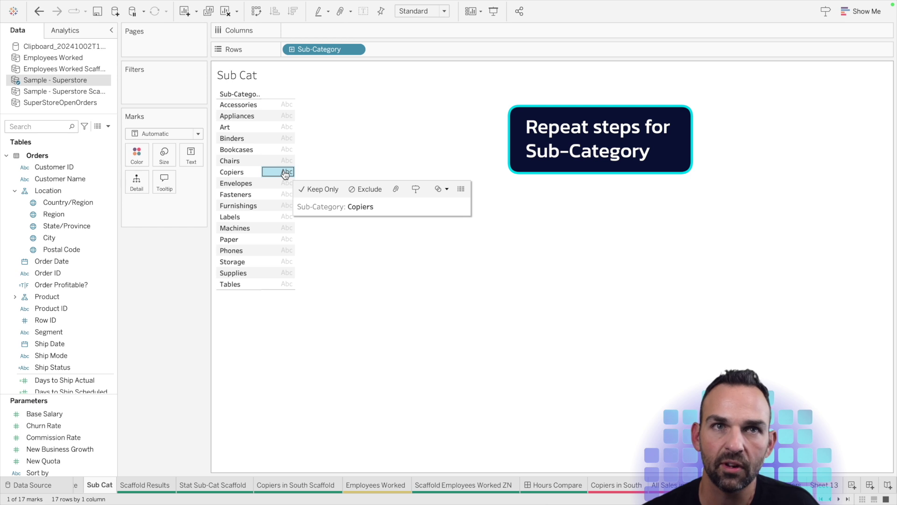
{"action": "left_click", "coordinate": [285, 172]}
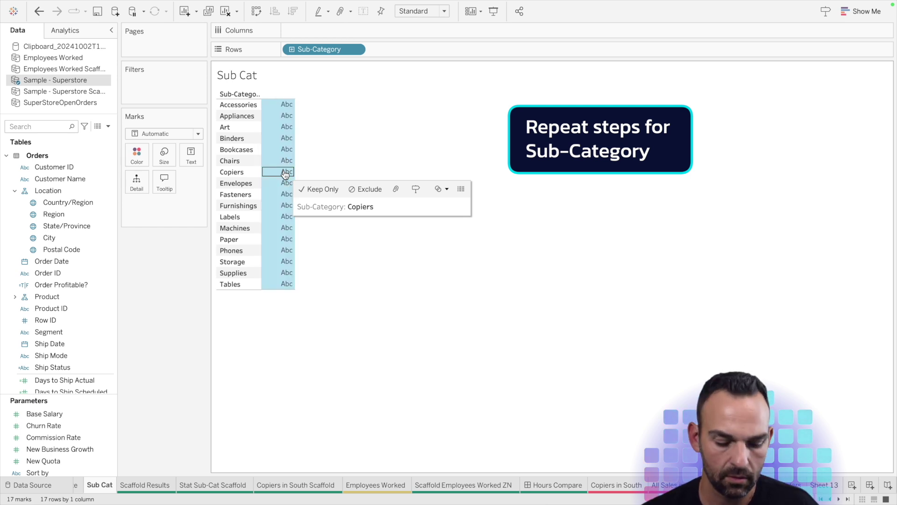
Paste the copied sub-categories as a second physical table inside the clipboard data source's logical table
{"action": "left_click", "coordinate": [74, 46]}
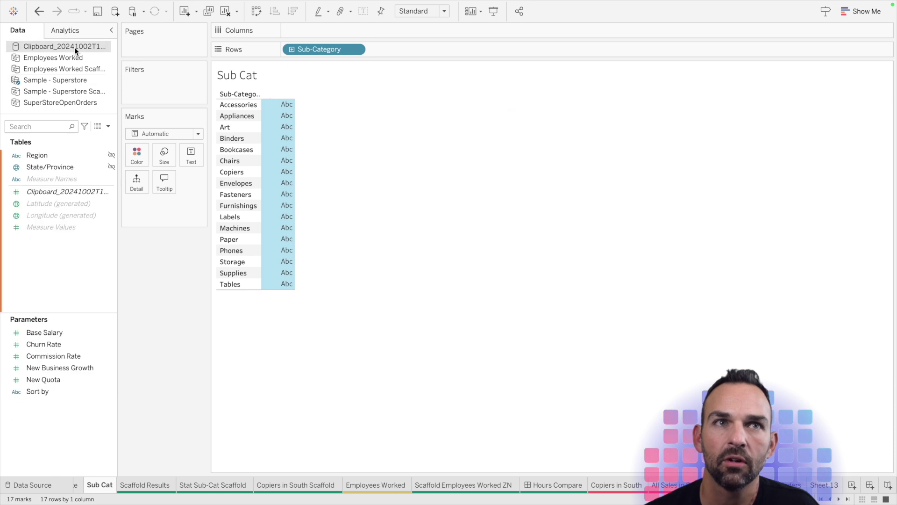
{"action": "right_click", "coordinate": [74, 47]}
{"action": "left_click", "coordinate": [96, 54]}
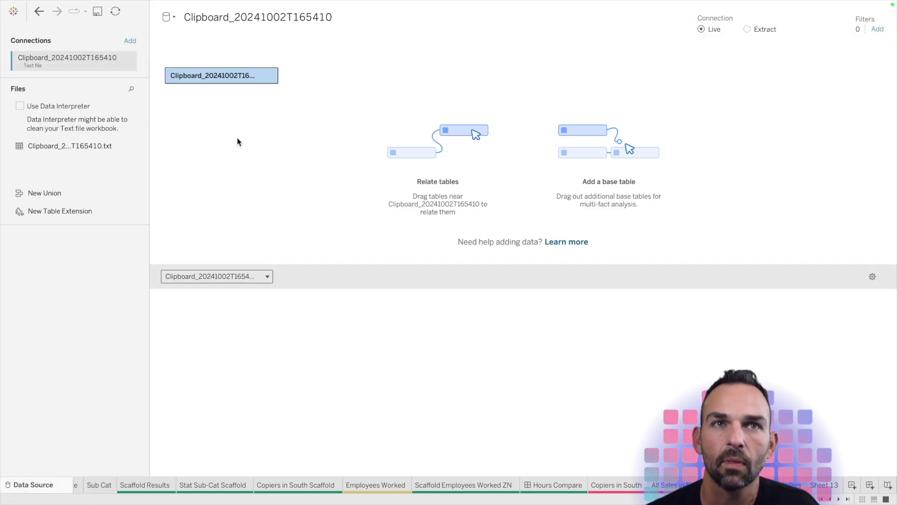
{"action": "double_click", "coordinate": [235, 76]}
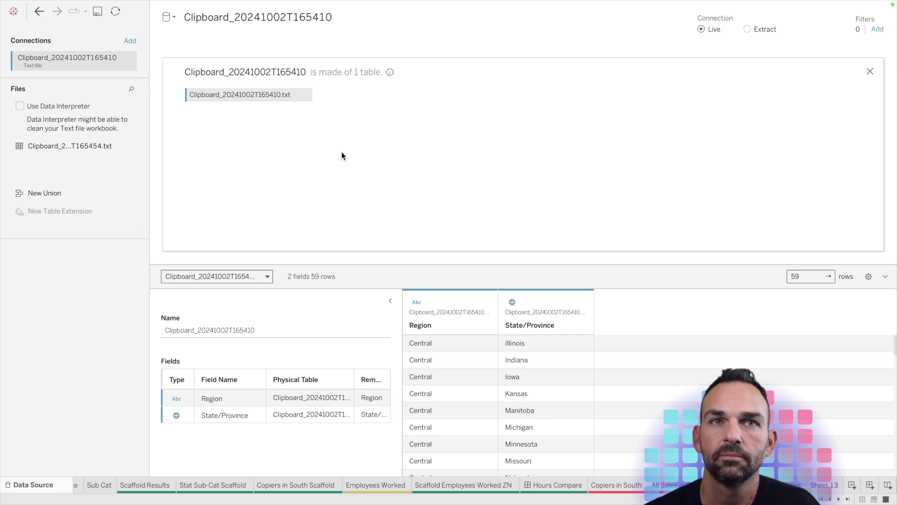
{"action": "key", "text": "super+v"}
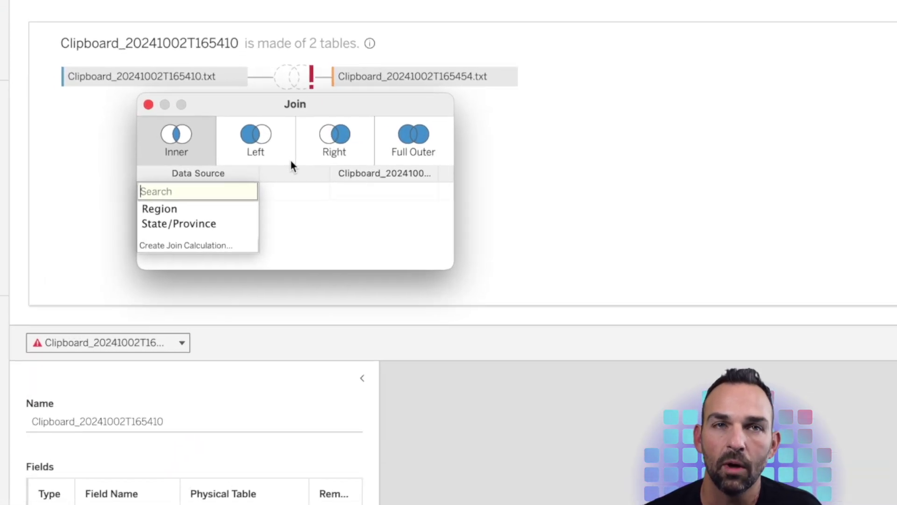
Create a join calculation of 1 for the Region and State/Province table in the inner join
{"action": "left_click", "coordinate": [185, 198]}
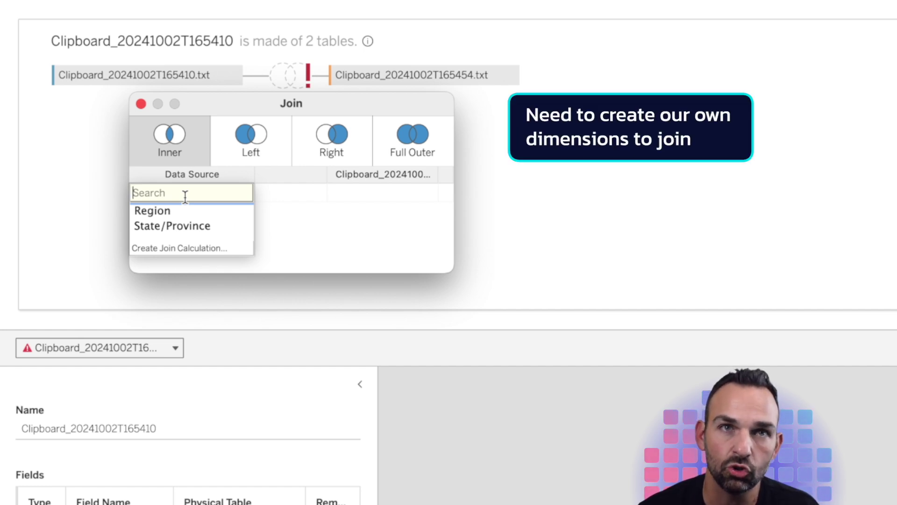
{"action": "left_click", "coordinate": [190, 249]}
{"action": "type", "text": "1"}
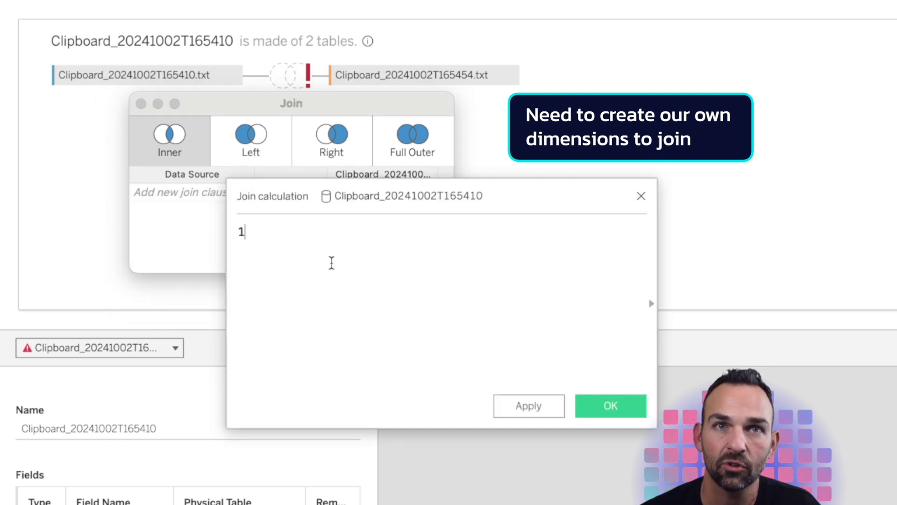
{"action": "left_click", "coordinate": [529, 406]}
{"action": "left_click", "coordinate": [610, 402]}
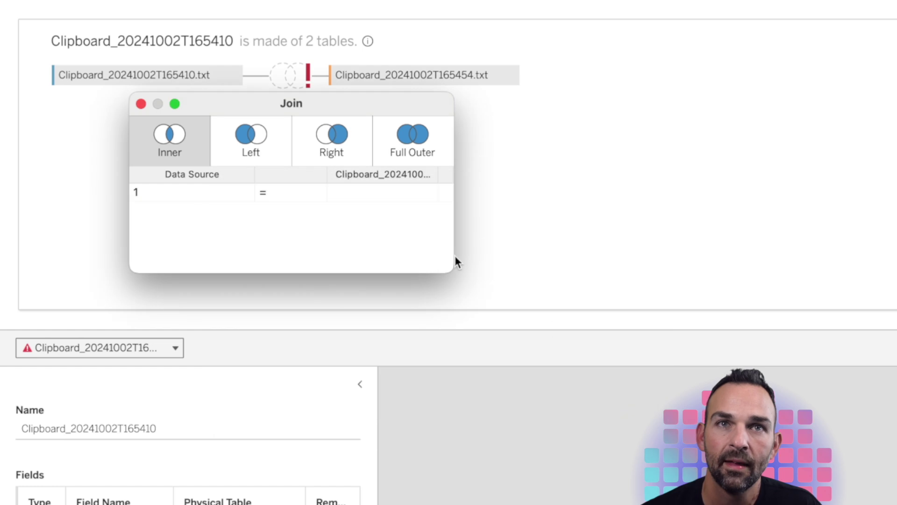
Create a join calculation of 1 for the Sub-Category table in the inner join and return to the logical tables
{"action": "left_click", "coordinate": [430, 190]}
{"action": "left_click", "coordinate": [426, 189]}
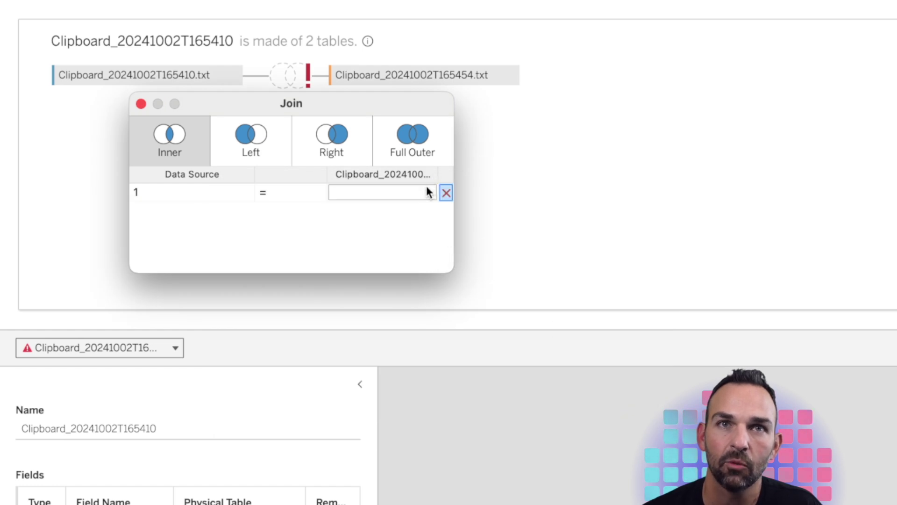
{"action": "left_click", "coordinate": [427, 190]}
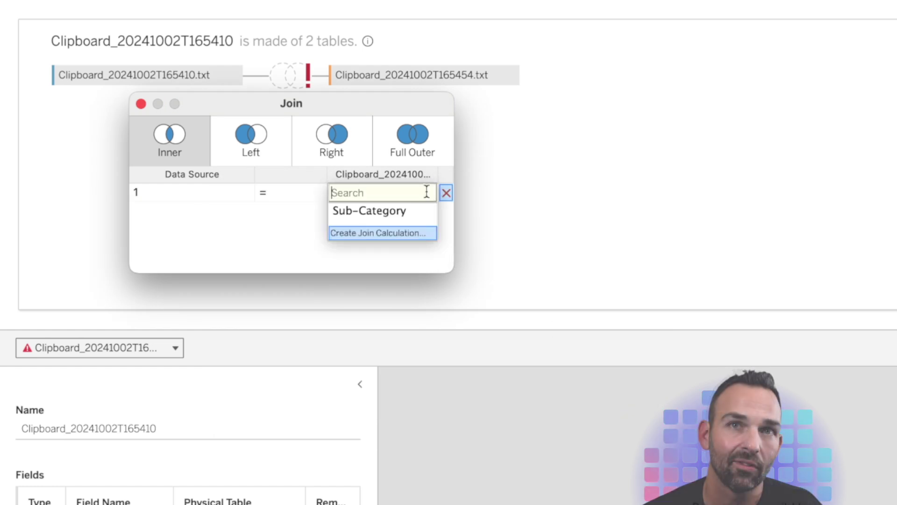
{"action": "left_click", "coordinate": [386, 232]}
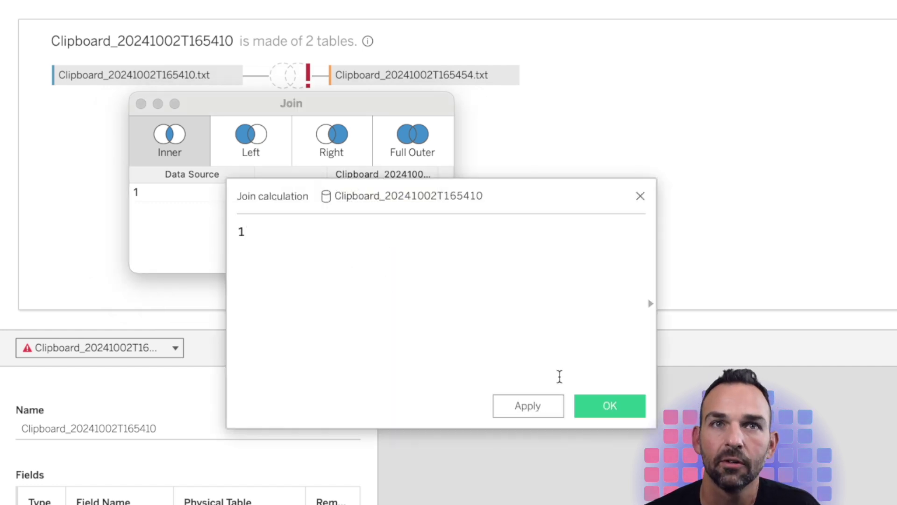
{"action": "left_click", "coordinate": [609, 408]}
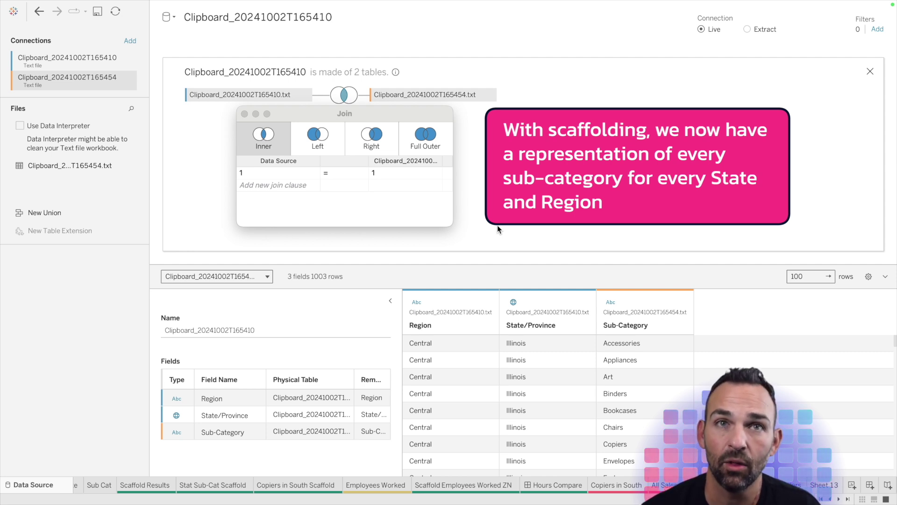
{"action": "left_click", "coordinate": [870, 72]}
{"action": "left_click", "coordinate": [870, 72]}
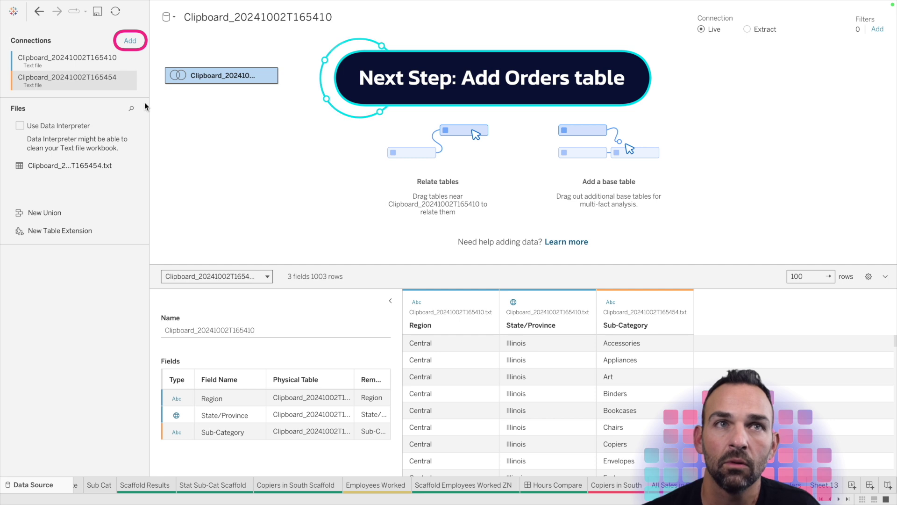
Add a Microsoft Excel connection to the Sample - Superstore.xls workbook
{"action": "left_click", "coordinate": [130, 42]}
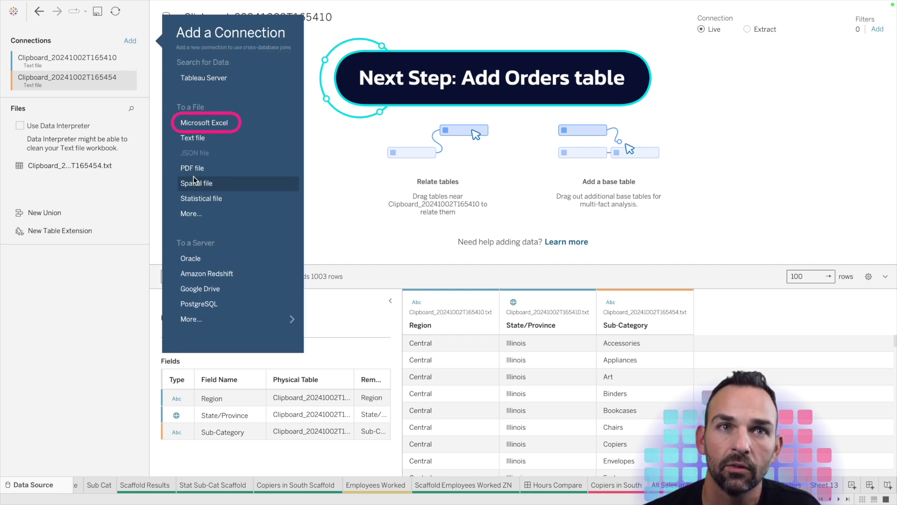
{"action": "left_click", "coordinate": [206, 121]}
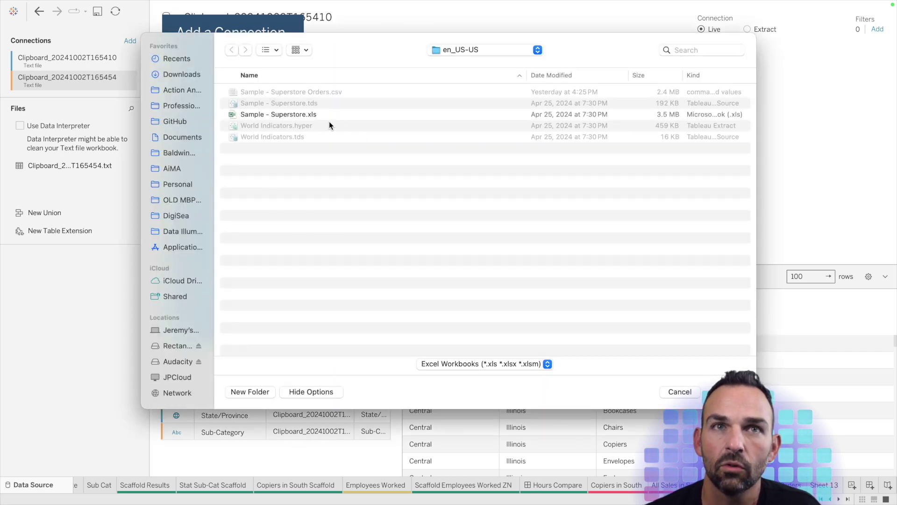
{"action": "left_click", "coordinate": [285, 113]}
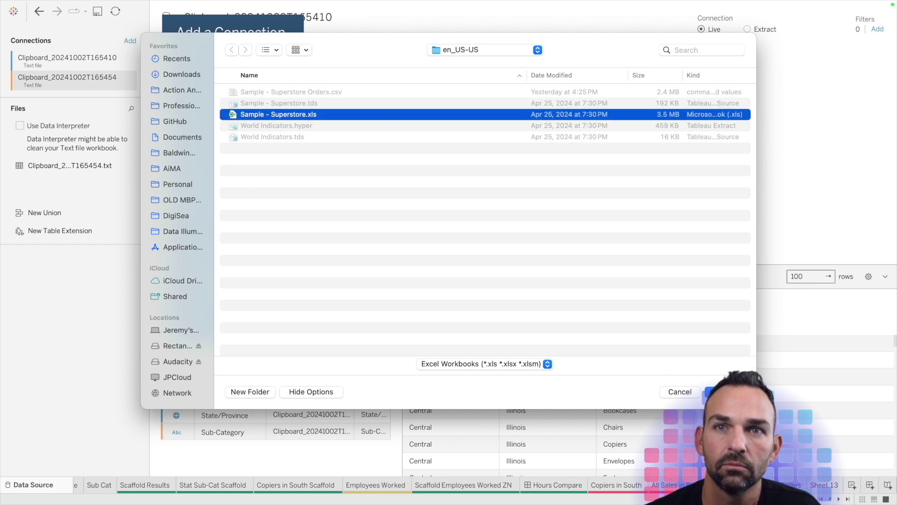
{"action": "left_click", "coordinate": [710, 391]}
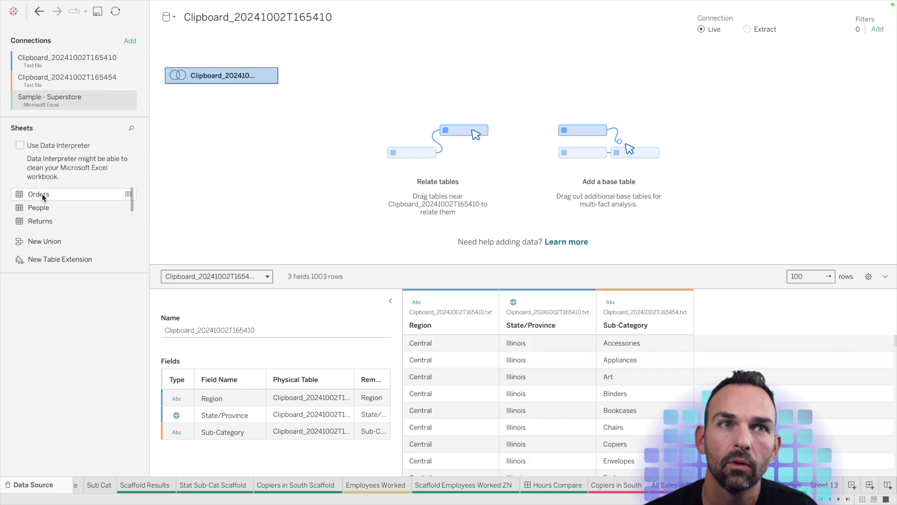
Add the Orders sheet next to the clipboard table and relate the two on Region = Region (Orders)
{"action": "left_click", "coordinate": [42, 194]}
{"action": "left_click_drag", "start_coordinate": [284, 119], "coordinate": [329, 90]}
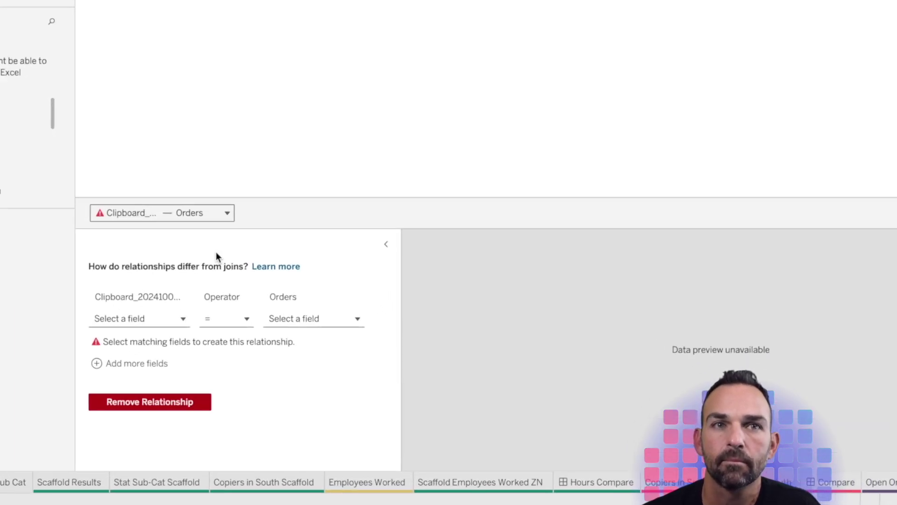
{"action": "left_click", "coordinate": [181, 319]}
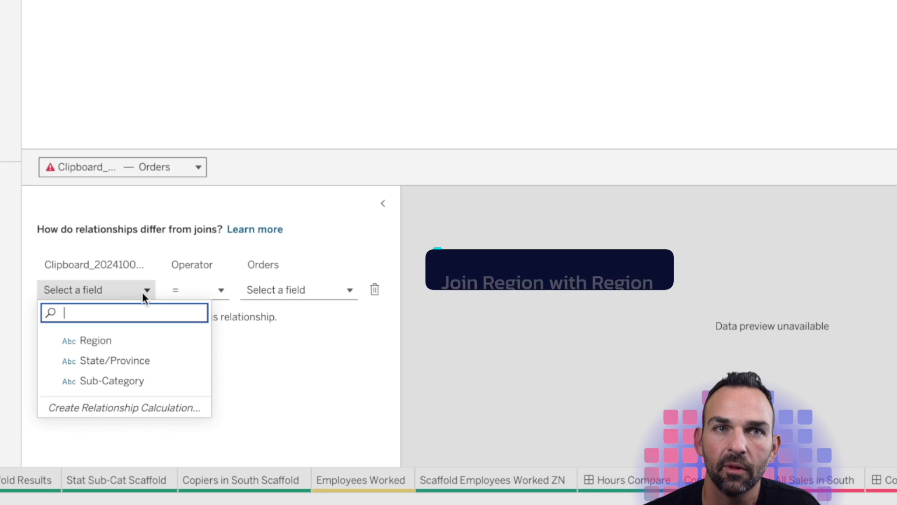
{"action": "left_click", "coordinate": [108, 343]}
{"action": "left_click", "coordinate": [287, 291]}
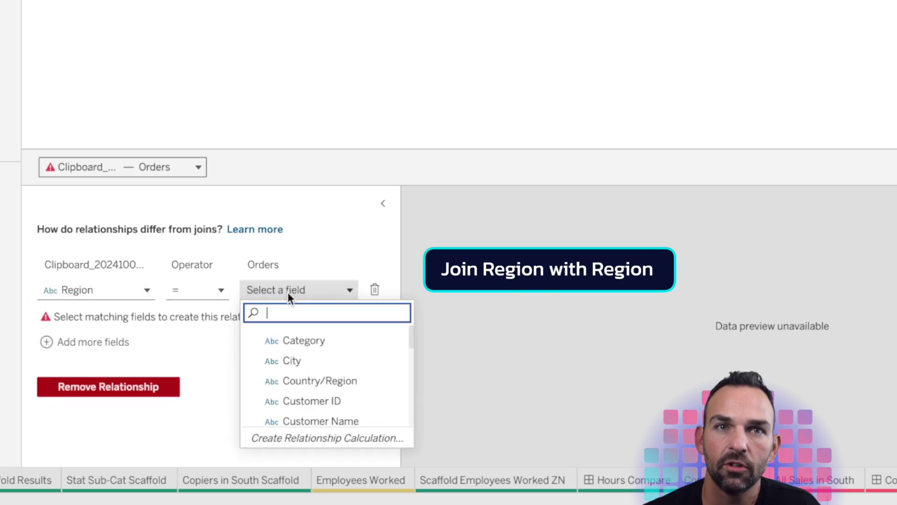
{"action": "type", "text": "re"}
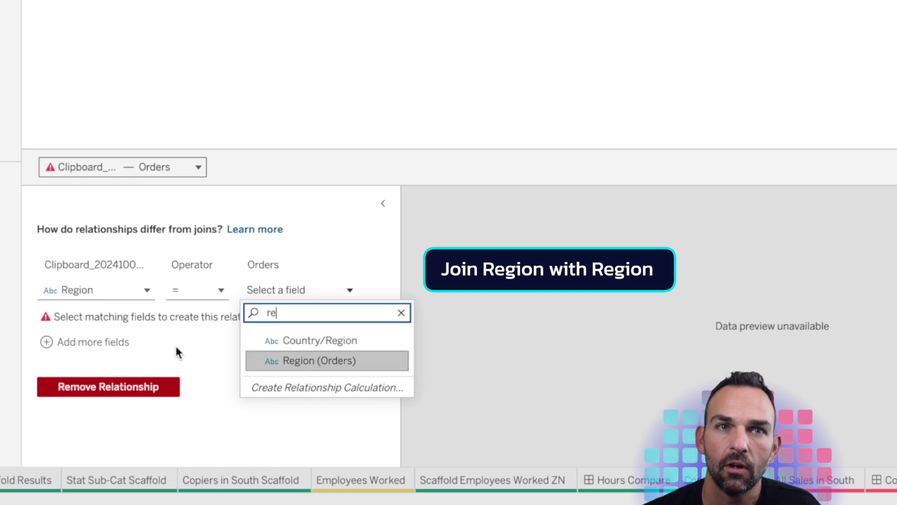
{"action": "key", "text": "Return"}
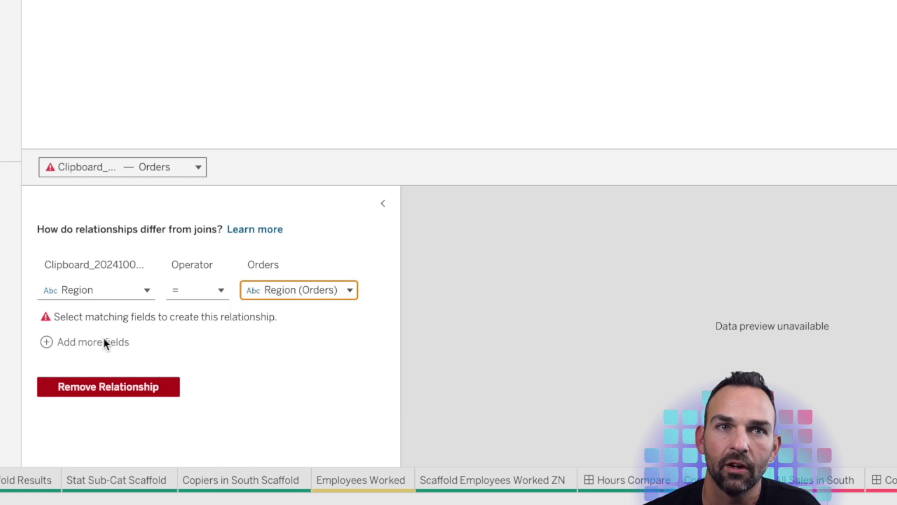
Add a second field pair to the Orders relationship, matching State/Province with State/Province (Orders)
{"action": "left_click", "coordinate": [43, 343]}
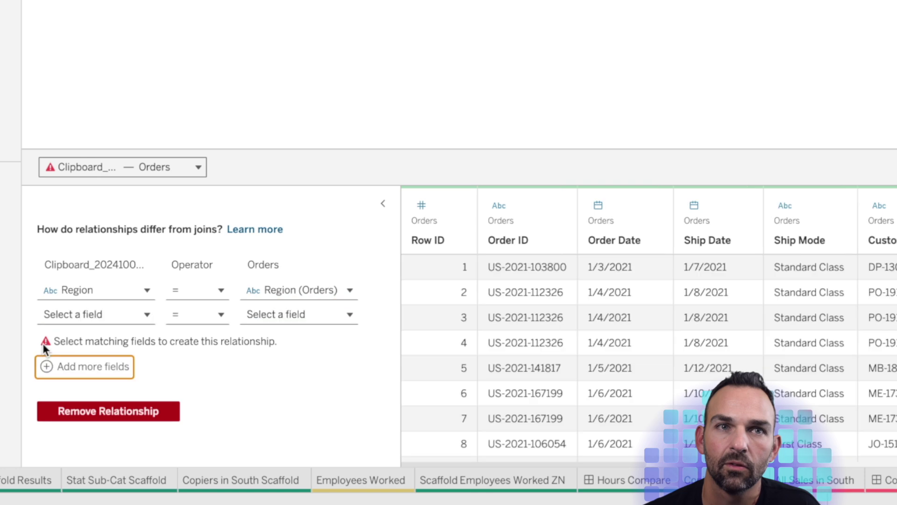
{"action": "left_click", "coordinate": [103, 322]}
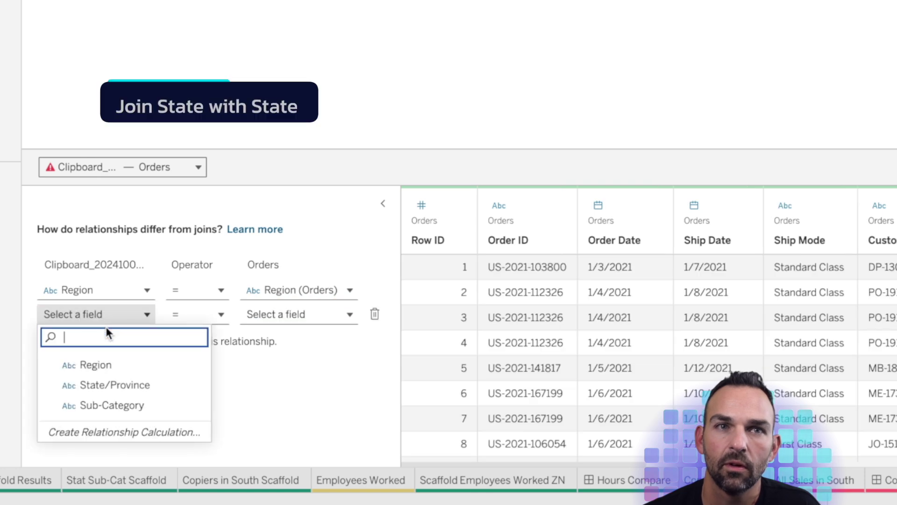
{"action": "left_click", "coordinate": [110, 380]}
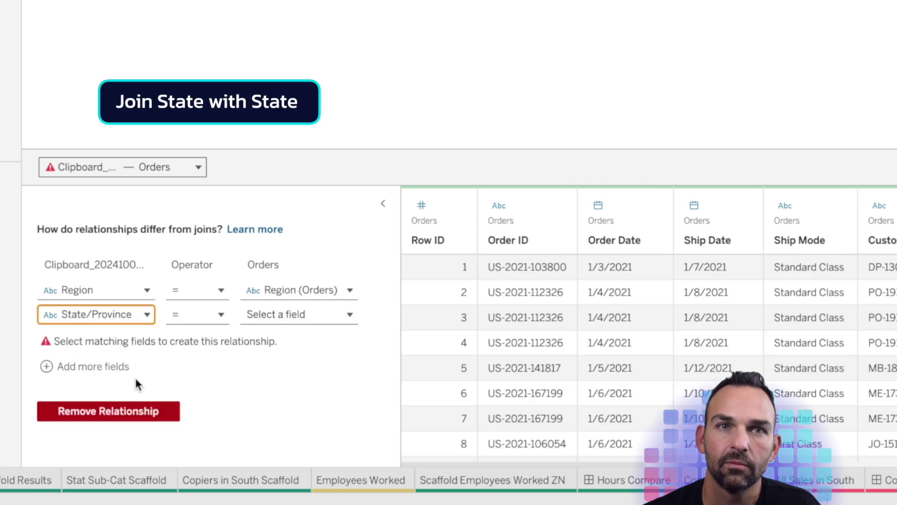
{"action": "left_click", "coordinate": [296, 319]}
{"action": "type", "text": "sta"}
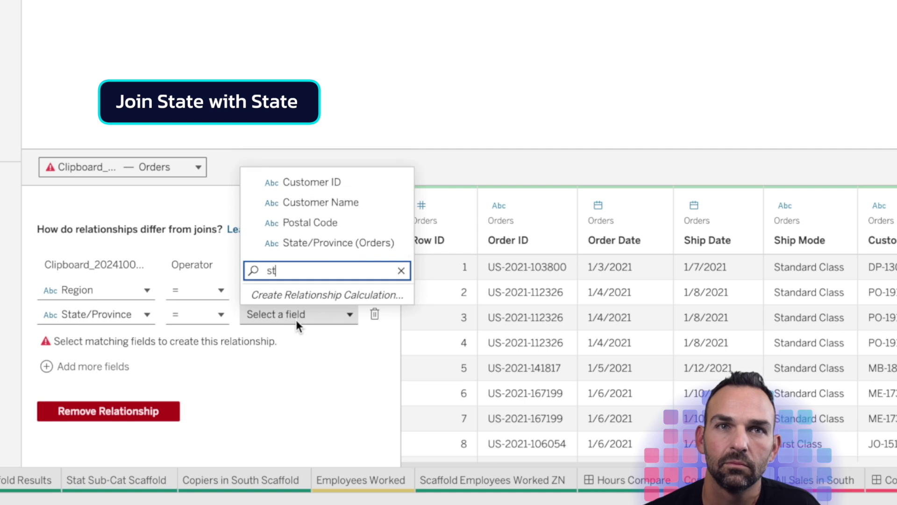
{"action": "left_click", "coordinate": [349, 241]}
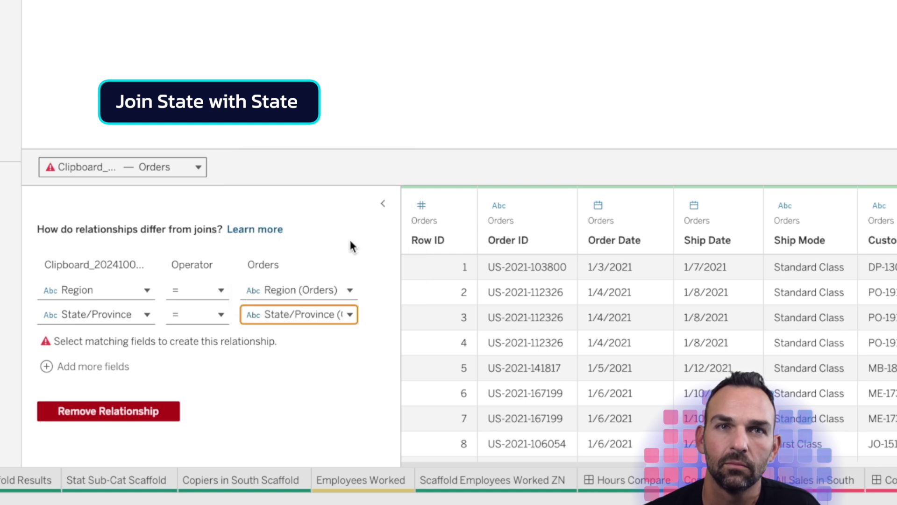
Add a third field pair to the Orders relationship, matching Sub-Category with Sub-Category (Orders)
{"action": "left_click", "coordinate": [46, 366]}
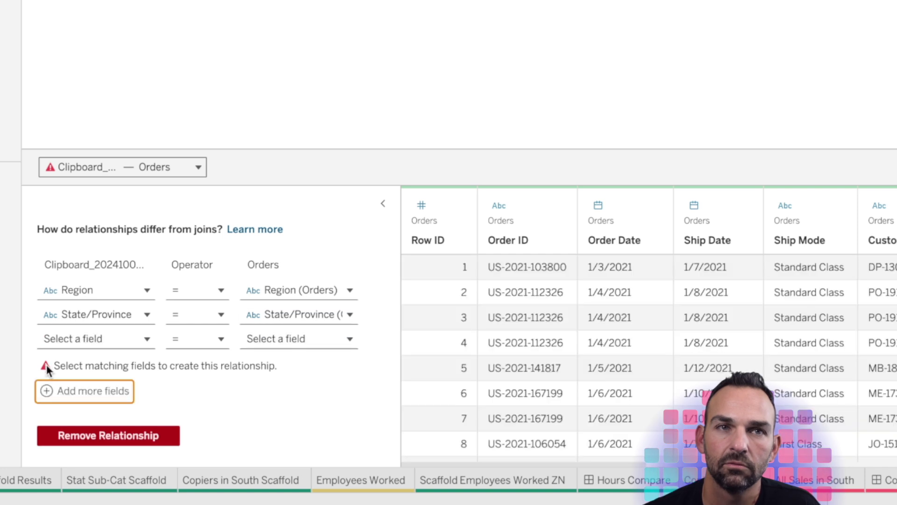
{"action": "left_click", "coordinate": [100, 340]}
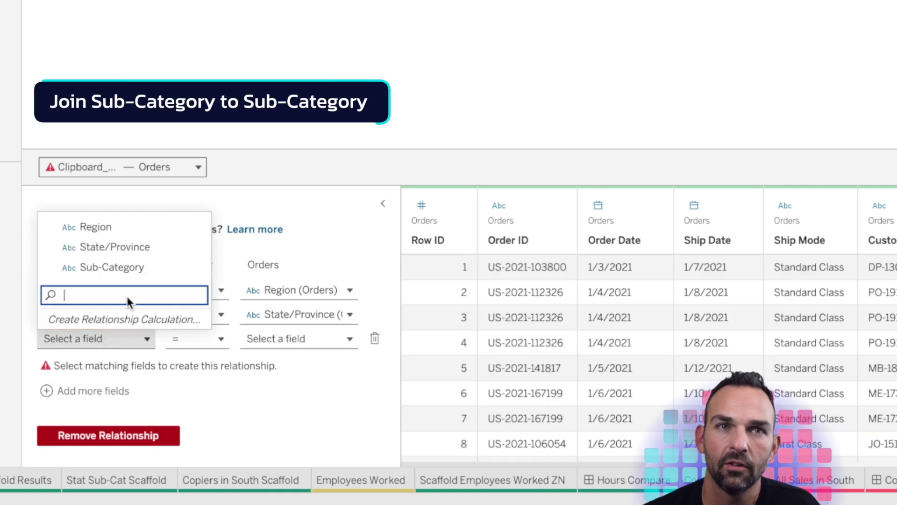
{"action": "left_click", "coordinate": [156, 264]}
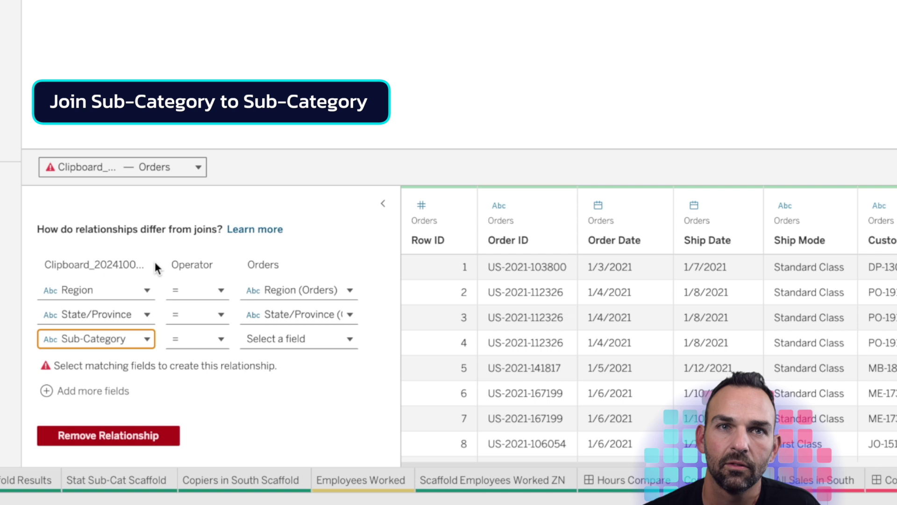
{"action": "left_click", "coordinate": [288, 340]}
{"action": "type", "text": "s"}
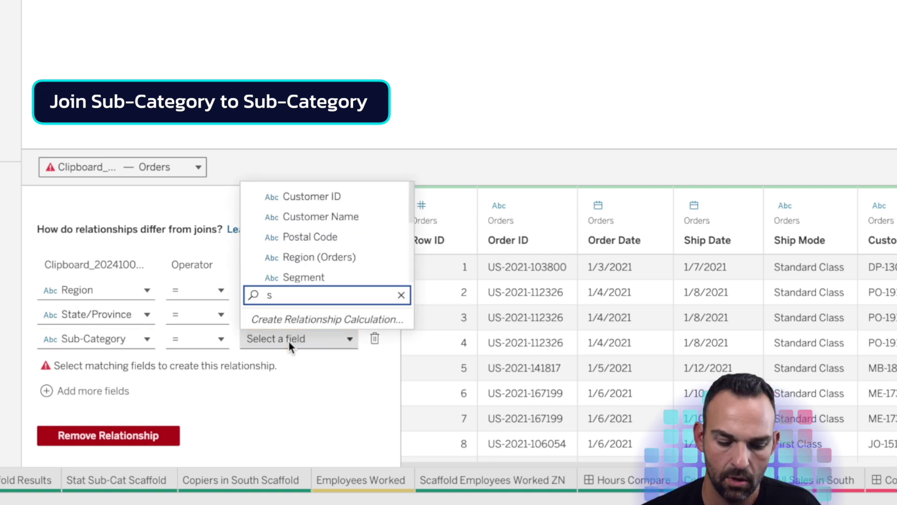
{"action": "type", "text": "ub"}
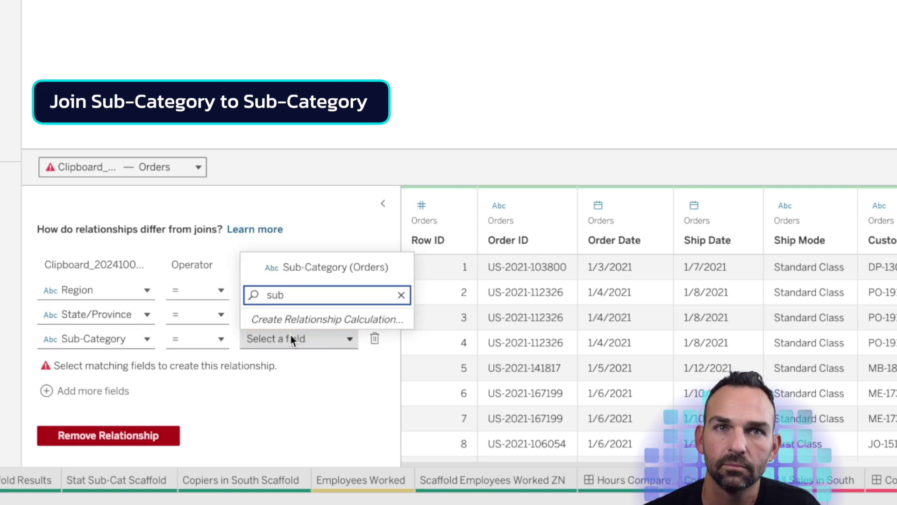
{"action": "left_click", "coordinate": [338, 269]}
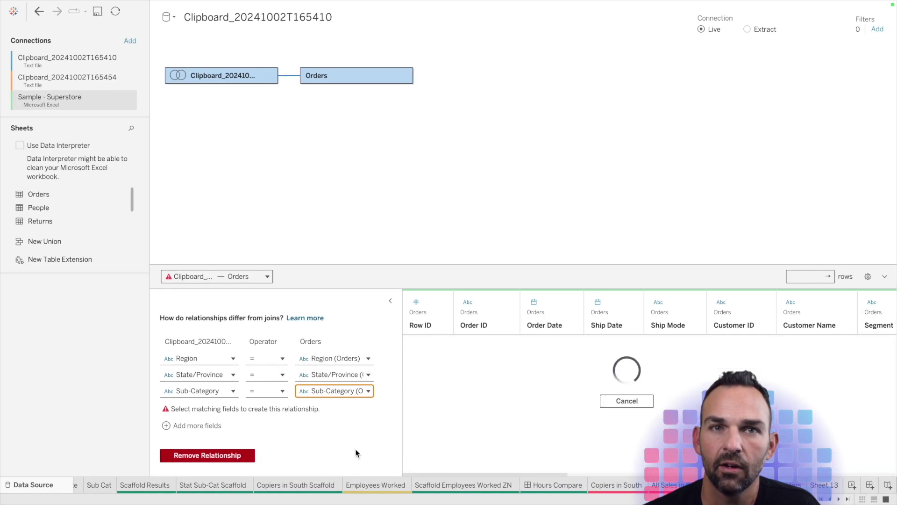
Open the Scaffold Results sheet and examine the sub-categories listed for each region and state
{"action": "scroll", "coordinate": [138, 488], "scroll_direction": "up", "scroll_amount": 2}
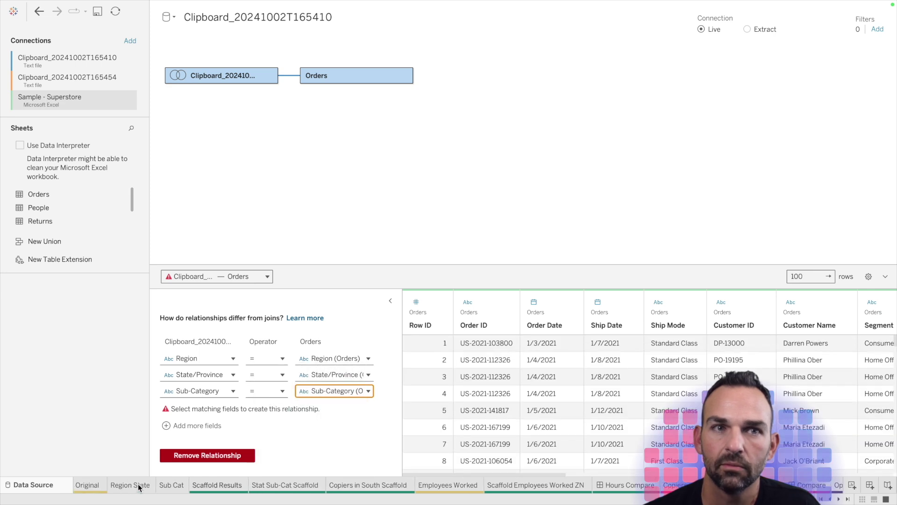
{"action": "left_click", "coordinate": [161, 487]}
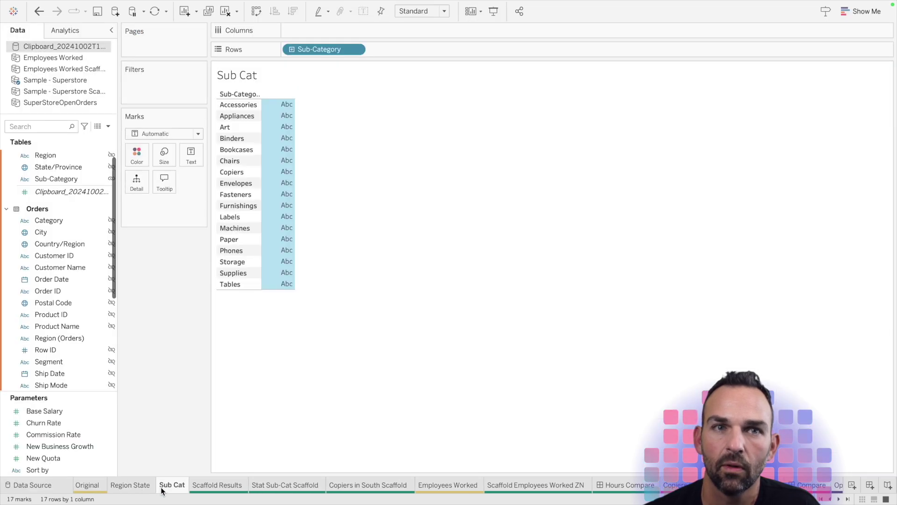
{"action": "left_click", "coordinate": [218, 486]}
{"action": "left_click", "coordinate": [256, 168]}
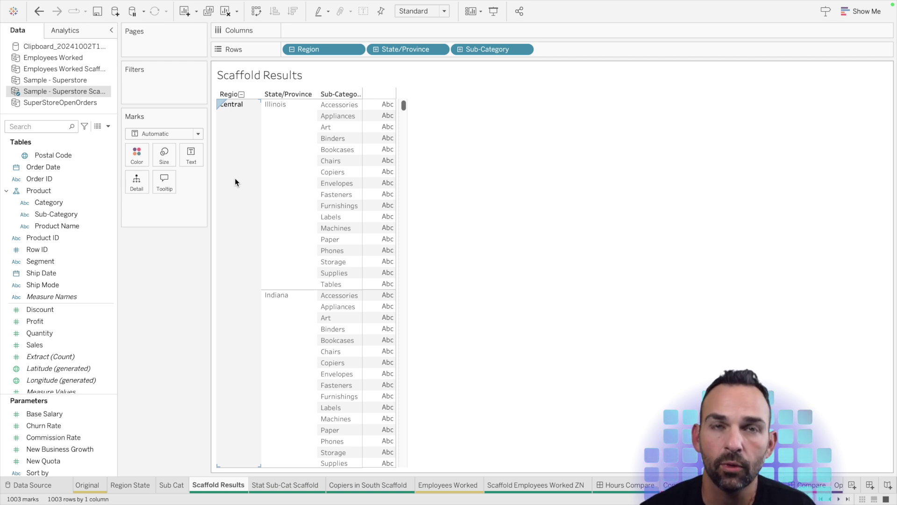
{"action": "left_click", "coordinate": [192, 379]}
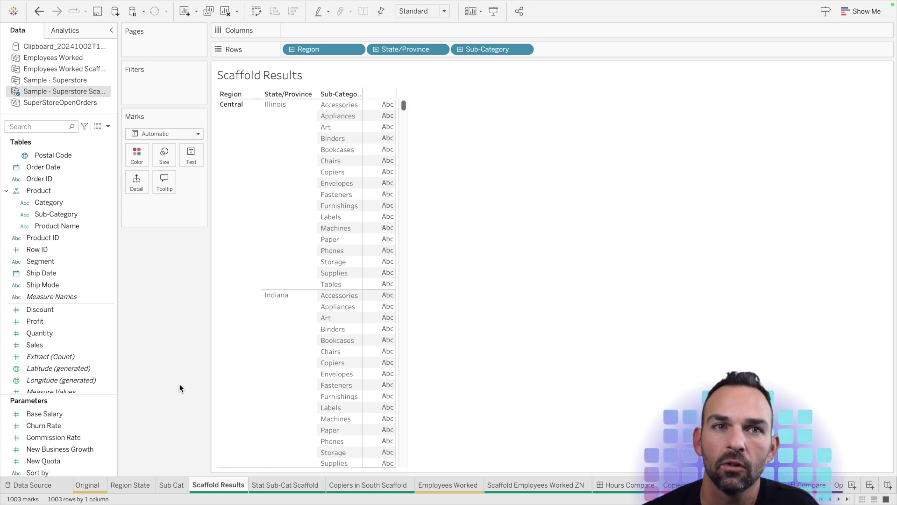
On the Stat Sub-Cat Scaffold sheet, wrap the SUM(Sales) text measure in ZN so that it reads ZN(SUM([Sales]))
{"action": "left_click", "coordinate": [286, 485]}
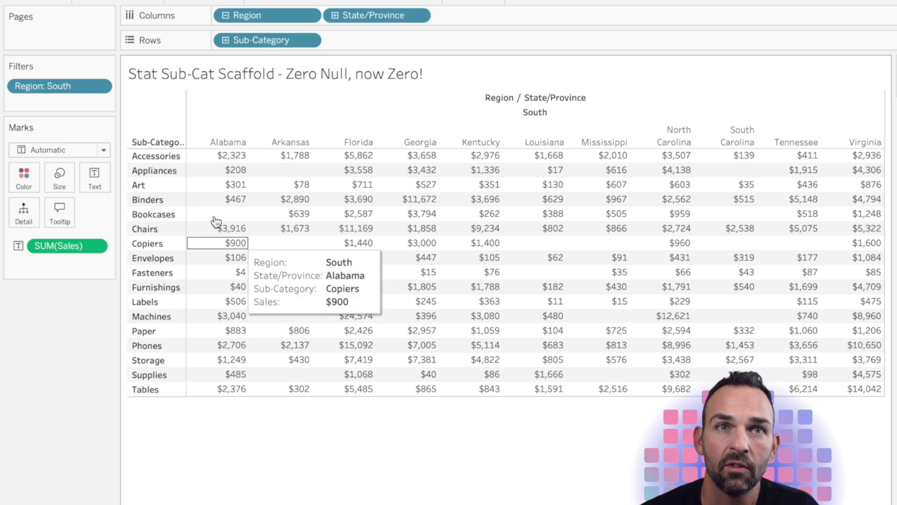
{"action": "mouse_move", "coordinate": [218, 218]}
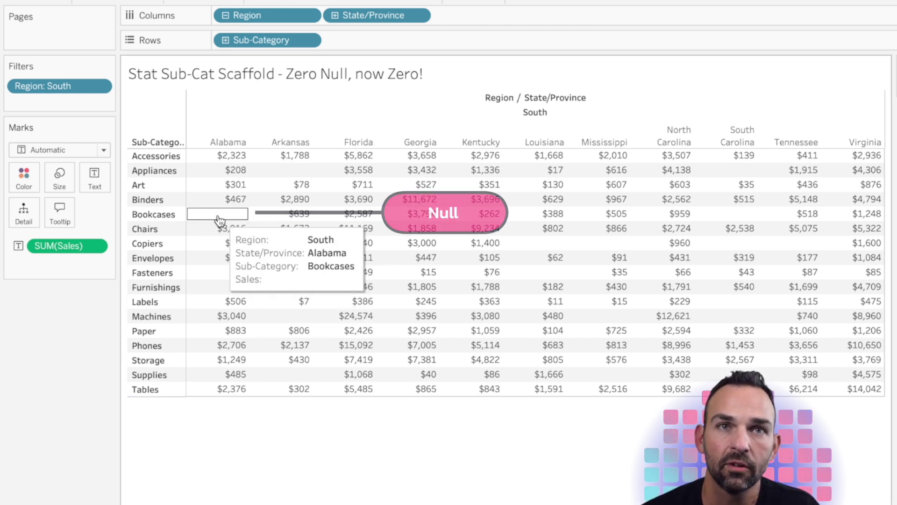
{"action": "mouse_move", "coordinate": [236, 200]}
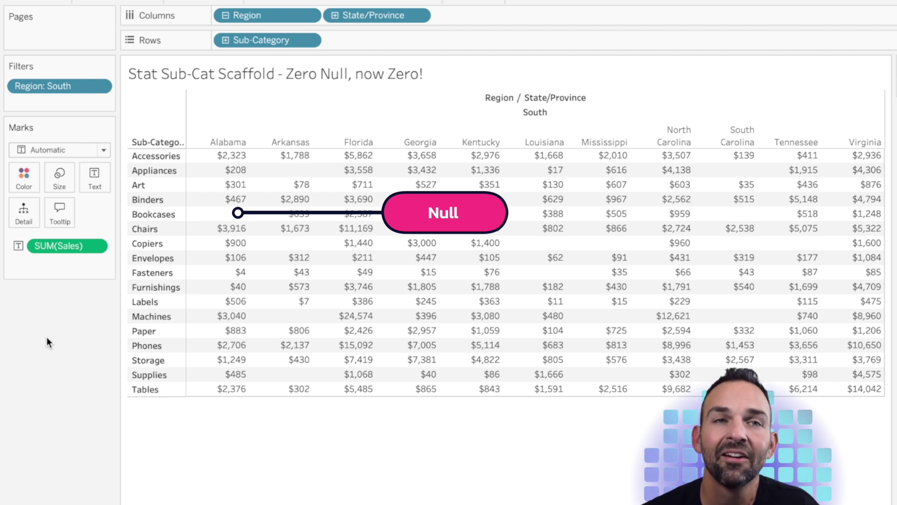
{"action": "double_click", "coordinate": [86, 246]}
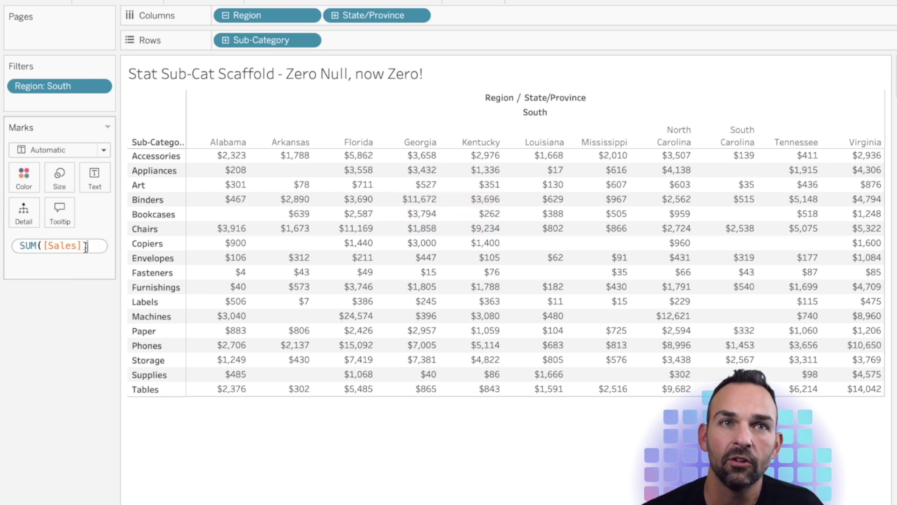
{"action": "key", "text": "Home"}
{"action": "type", "text": "ZN("}
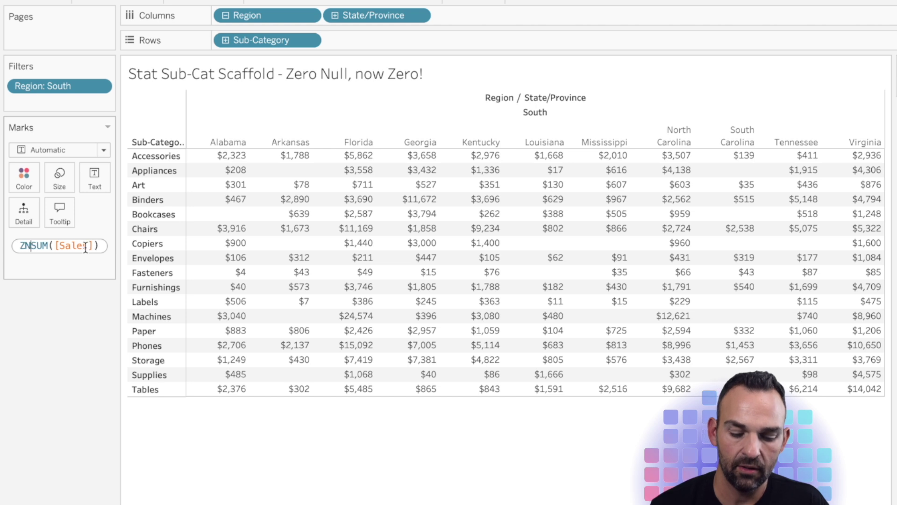
{"action": "key", "text": "End"}
{"action": "type", "text": ")"}
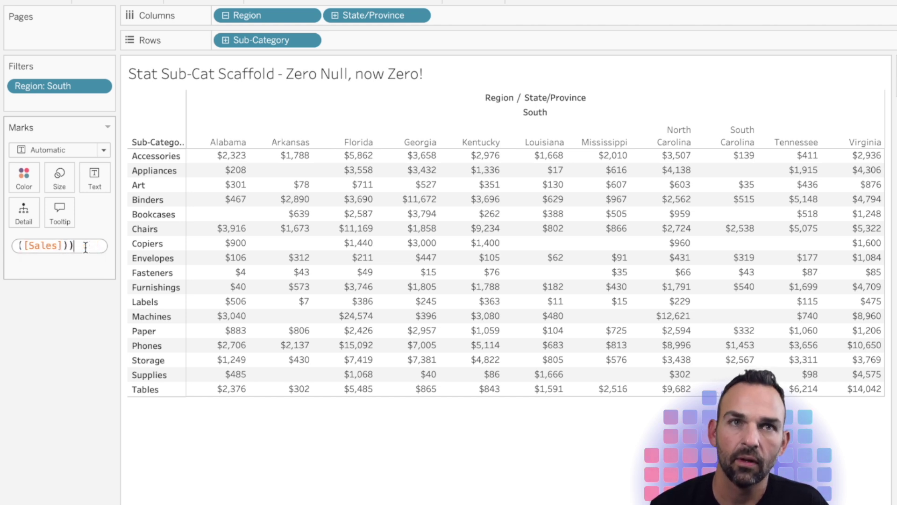
{"action": "key", "text": "Return"}
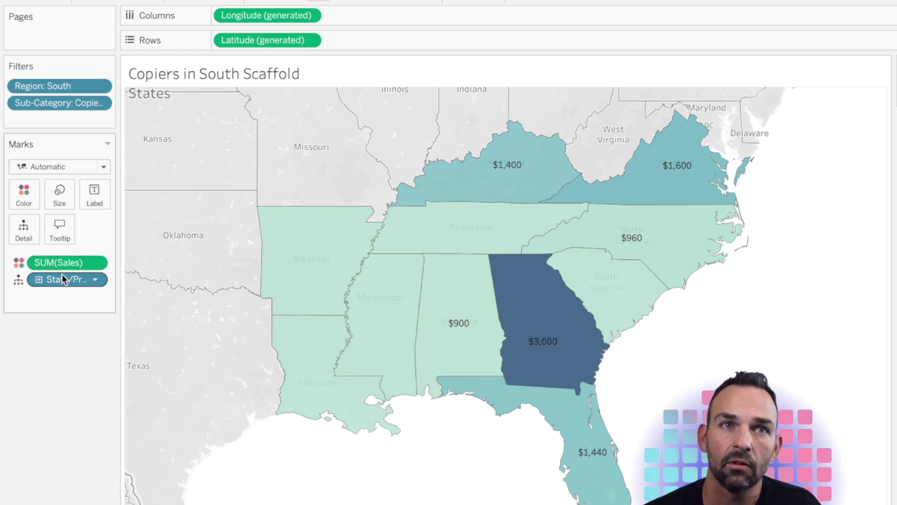
On the Copiers in South Scaffold map, format SUM(Sales) so that special (NULL) values in the pane show the text "No Sales"
{"action": "right_click", "coordinate": [74, 266]}
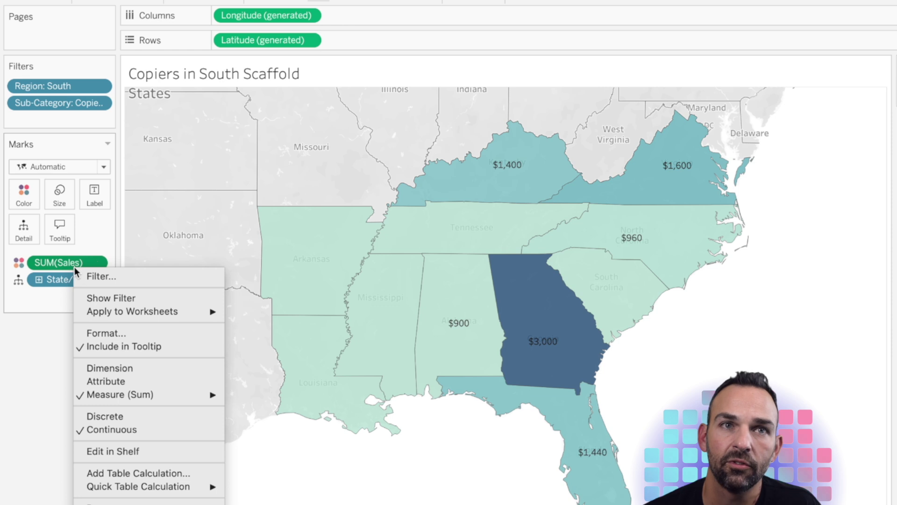
{"action": "left_click", "coordinate": [131, 333]}
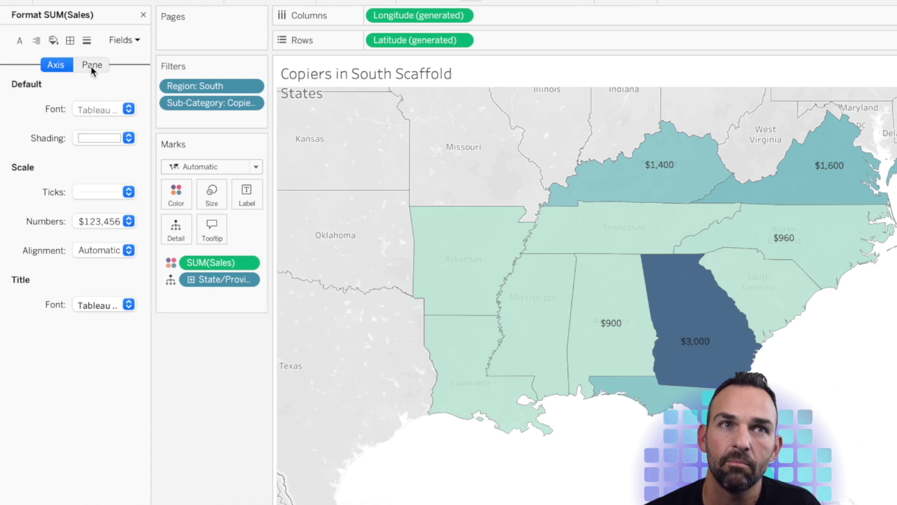
{"action": "left_click", "coordinate": [90, 66]}
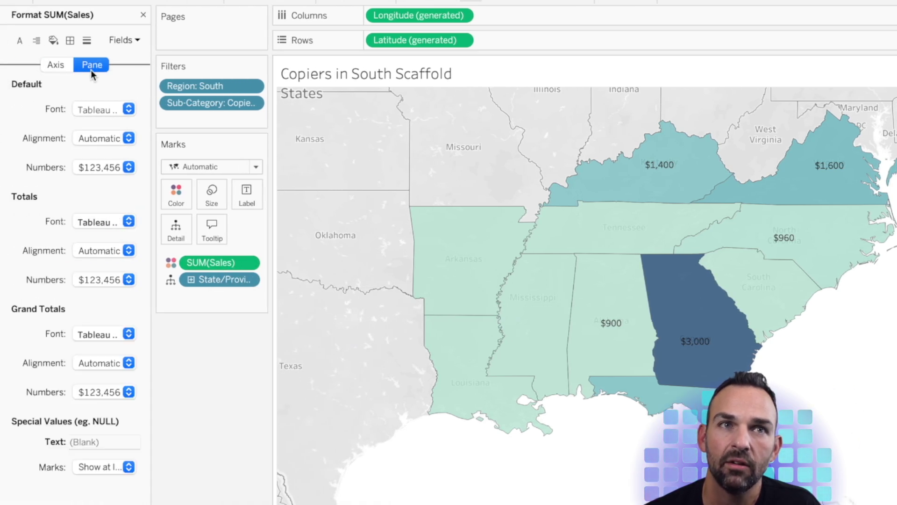
{"action": "left_click", "coordinate": [97, 442]}
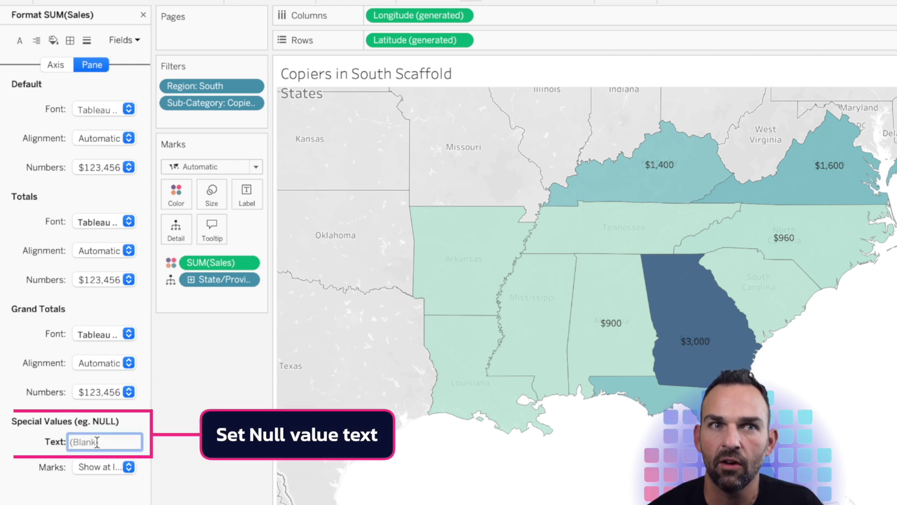
{"action": "type", "text": "No SA"}
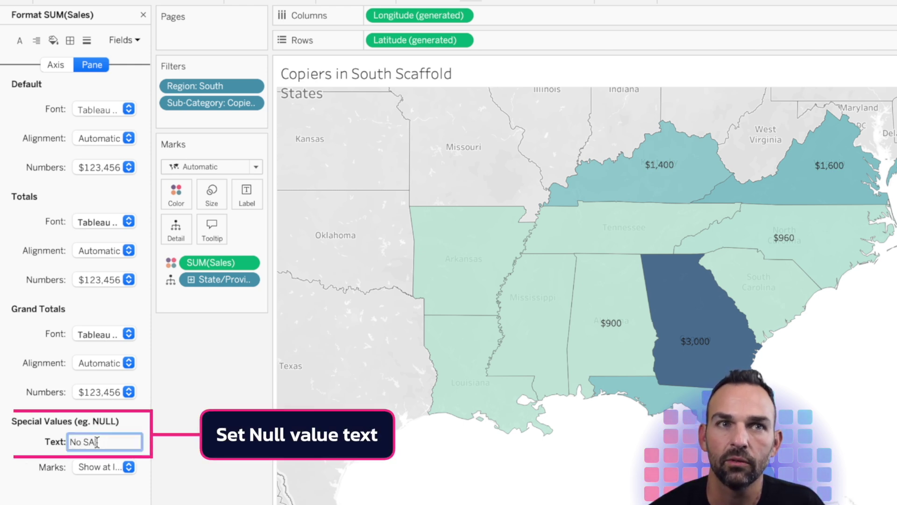
{"action": "key", "text": "BackSpace"}
{"action": "type", "text": "ales"}
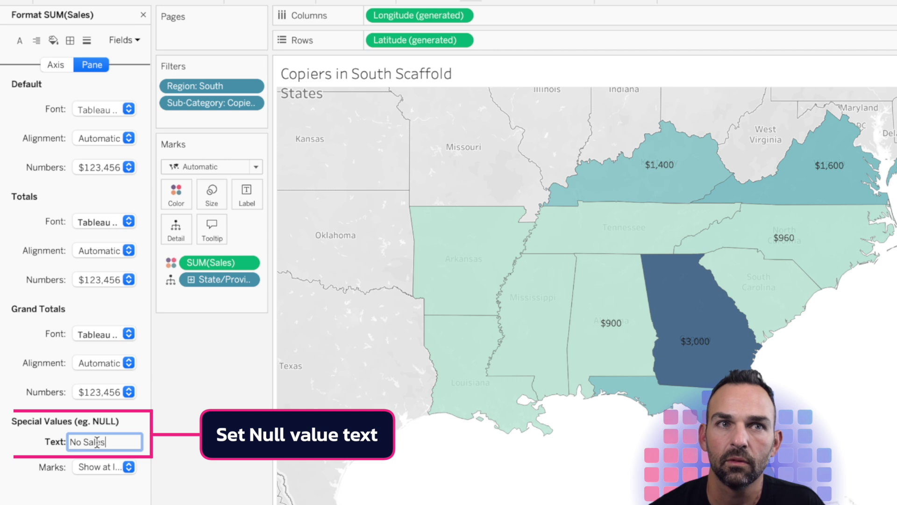
{"action": "left_click", "coordinate": [209, 396]}
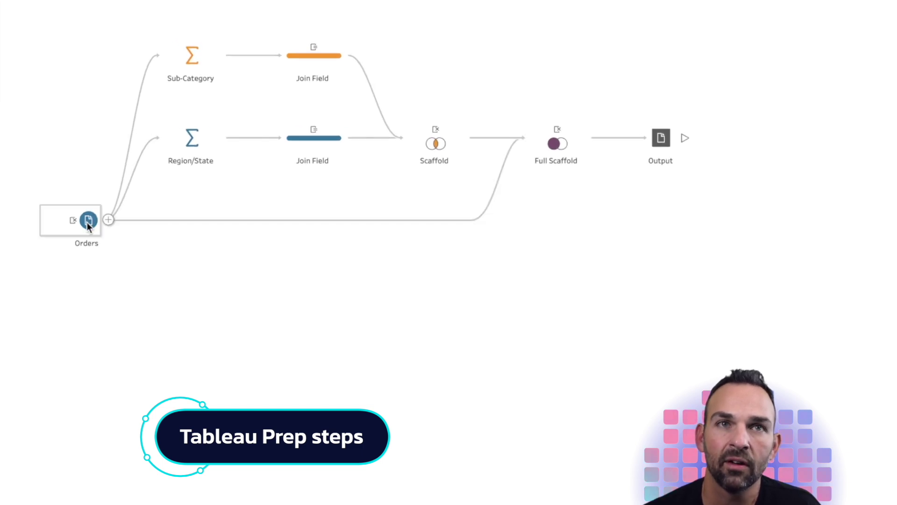
In the Tableau Prep flow, examine the Orders input and the grouped fields of the Sub-Category and Region/State aggregates
{"action": "left_click", "coordinate": [88, 223]}
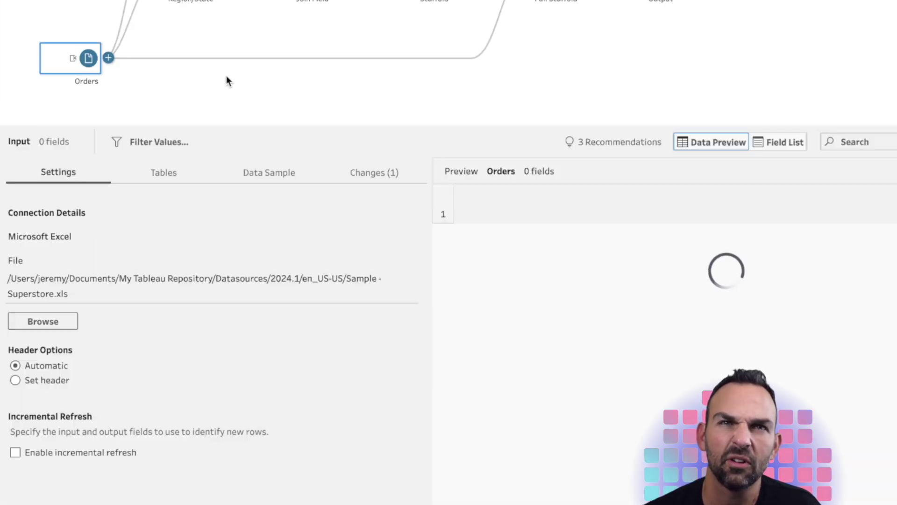
{"action": "left_click", "coordinate": [144, 114]}
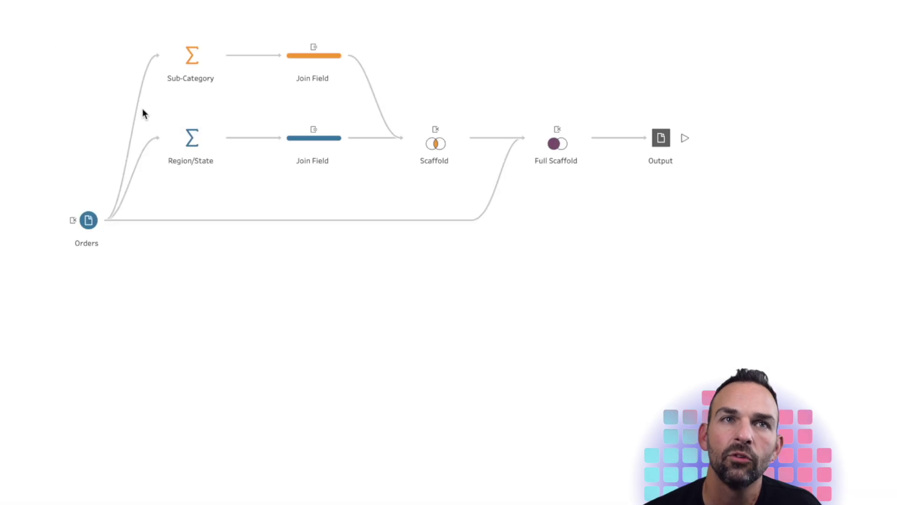
{"action": "left_click", "coordinate": [89, 220]}
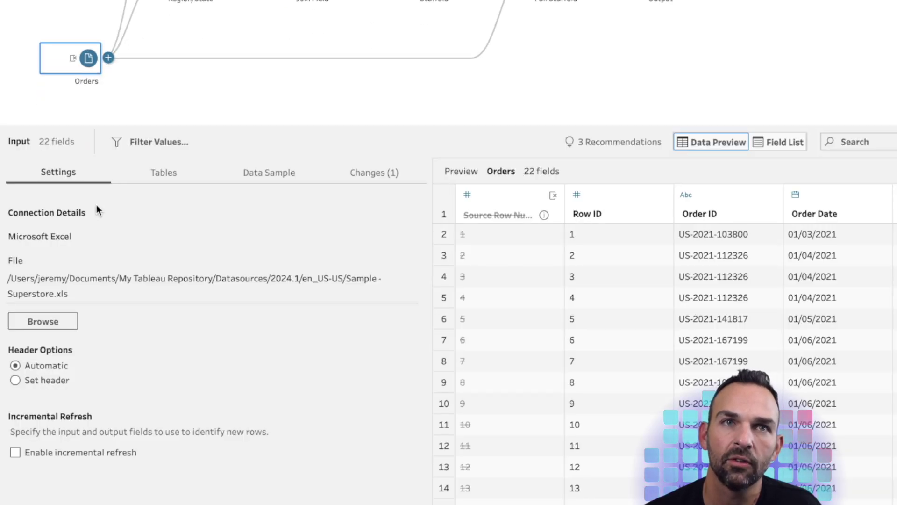
{"action": "left_click", "coordinate": [230, 92]}
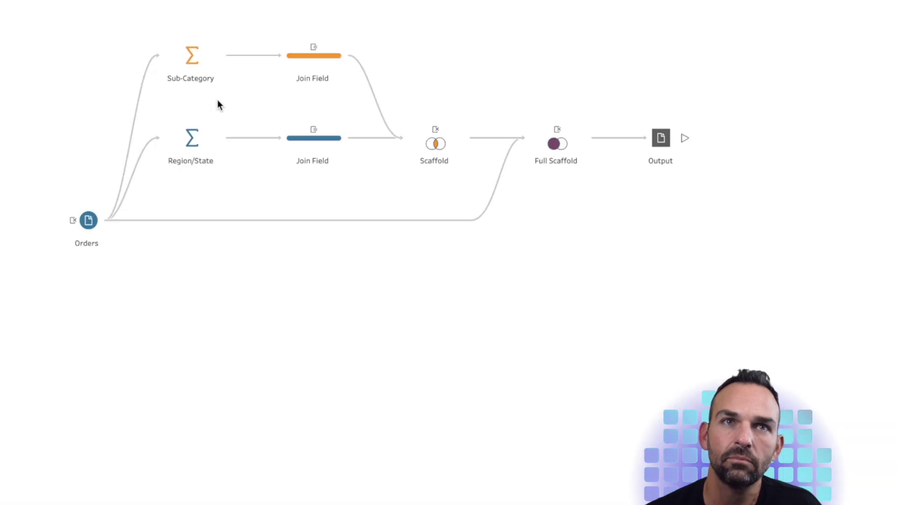
{"action": "left_click", "coordinate": [191, 67]}
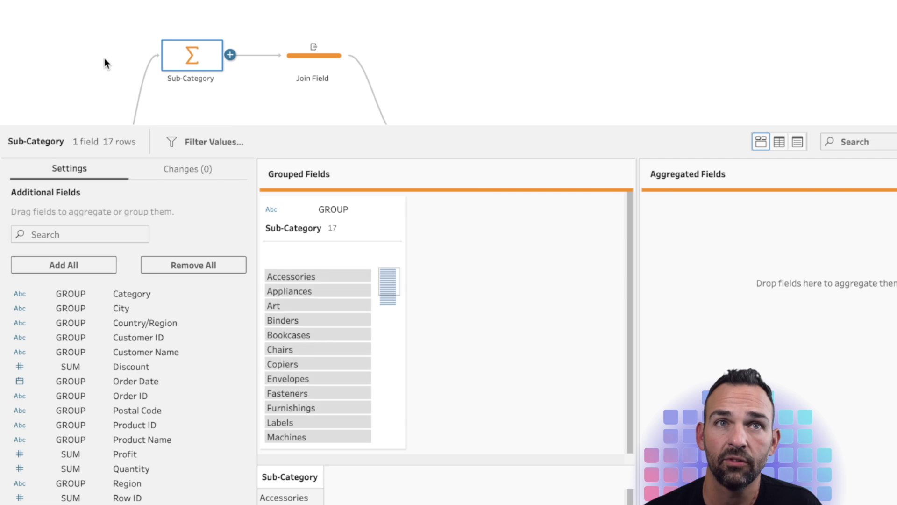
{"action": "left_click", "coordinate": [124, 90]}
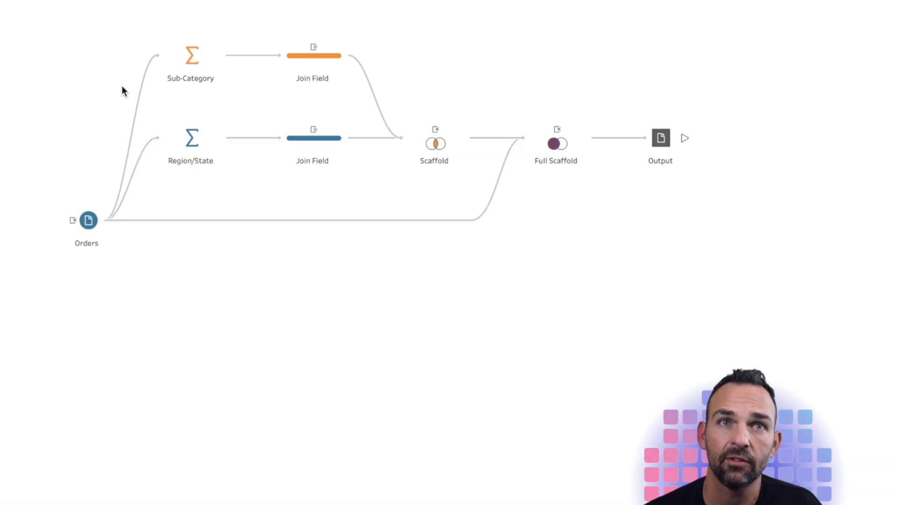
{"action": "left_click", "coordinate": [192, 143]}
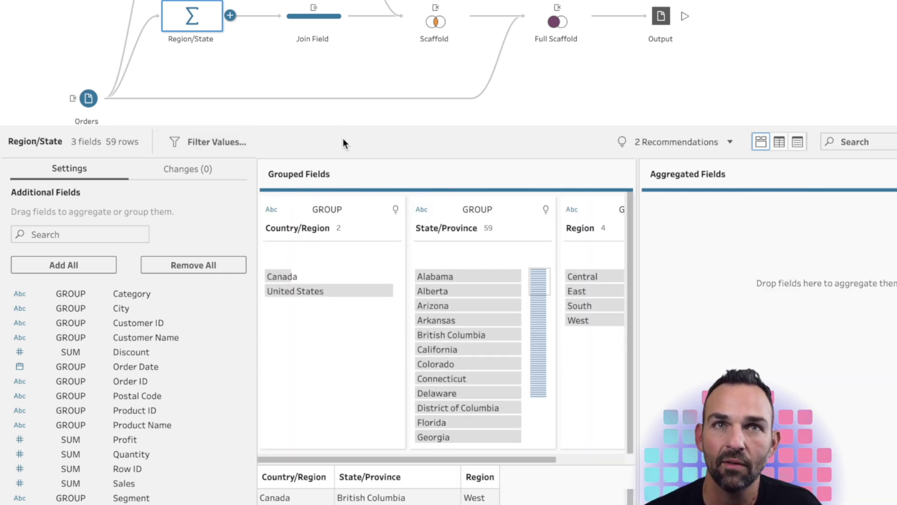
{"action": "left_click", "coordinate": [332, 114]}
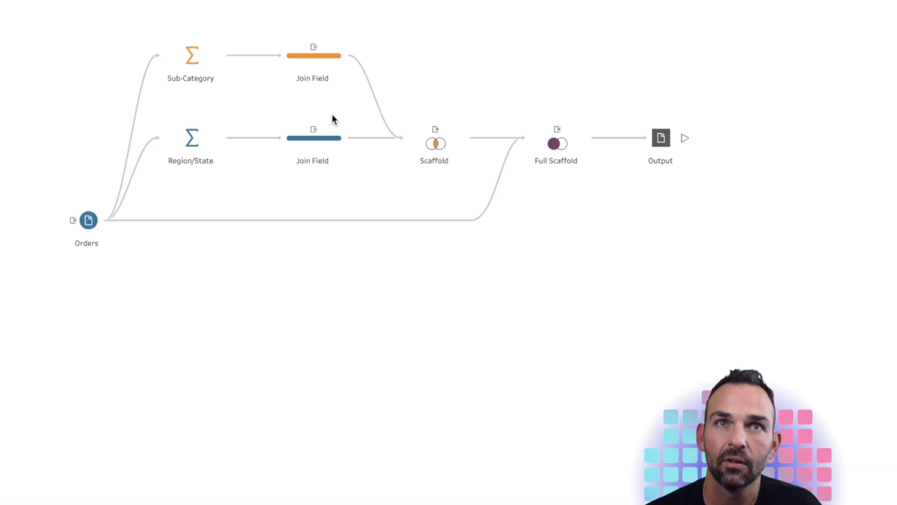
Examine the calculated join field in the two Join Field steps that follow the Sub-Category and Region/State aggregates
{"action": "left_click", "coordinate": [320, 61]}
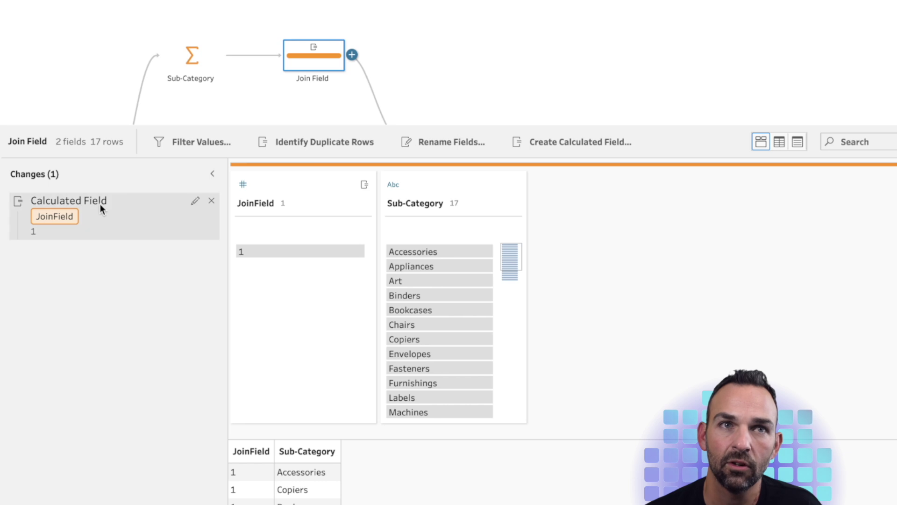
{"action": "left_click", "coordinate": [274, 97]}
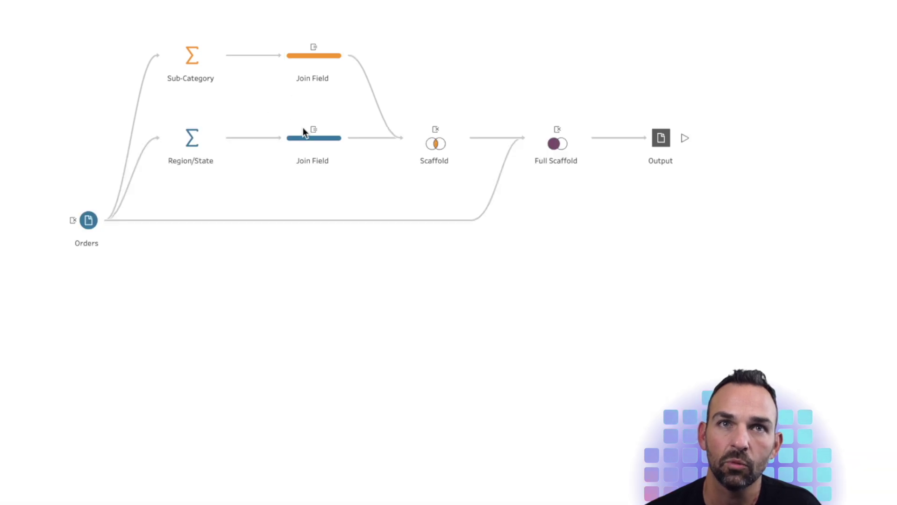
{"action": "left_click", "coordinate": [313, 140]}
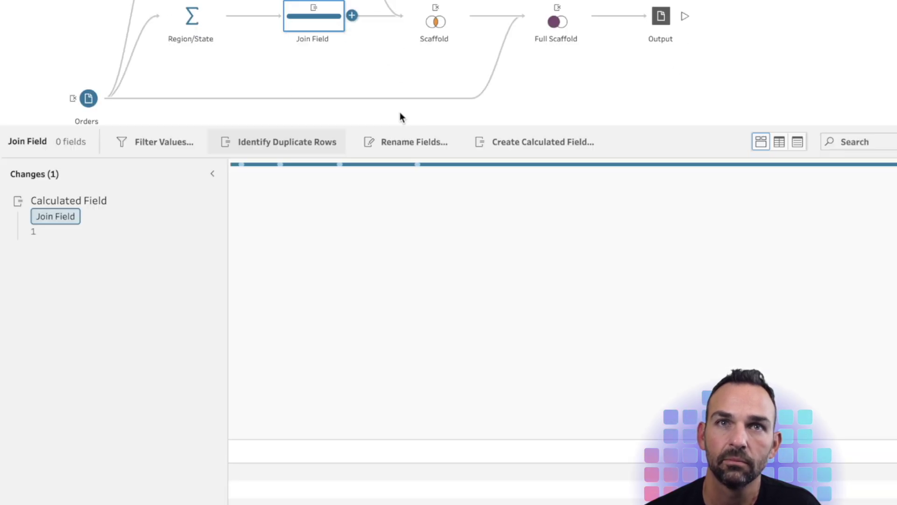
{"action": "left_click", "coordinate": [456, 97]}
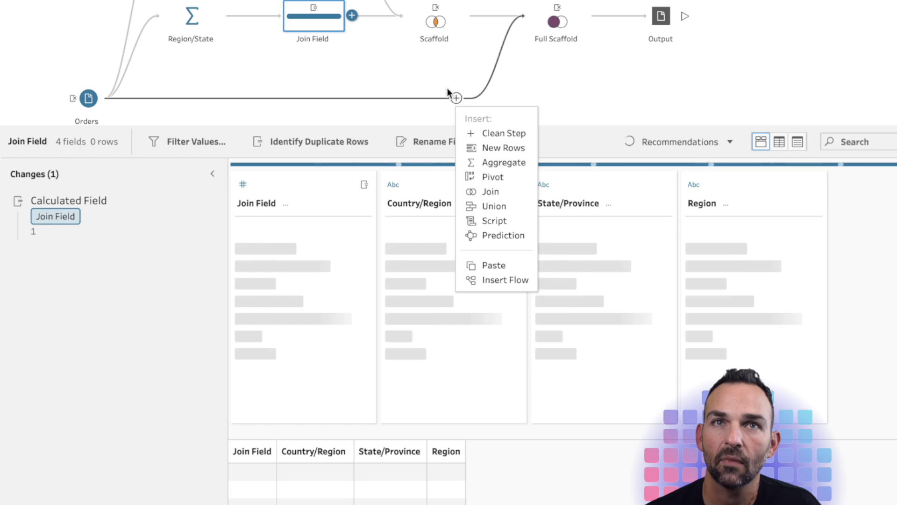
{"action": "left_click", "coordinate": [417, 70]}
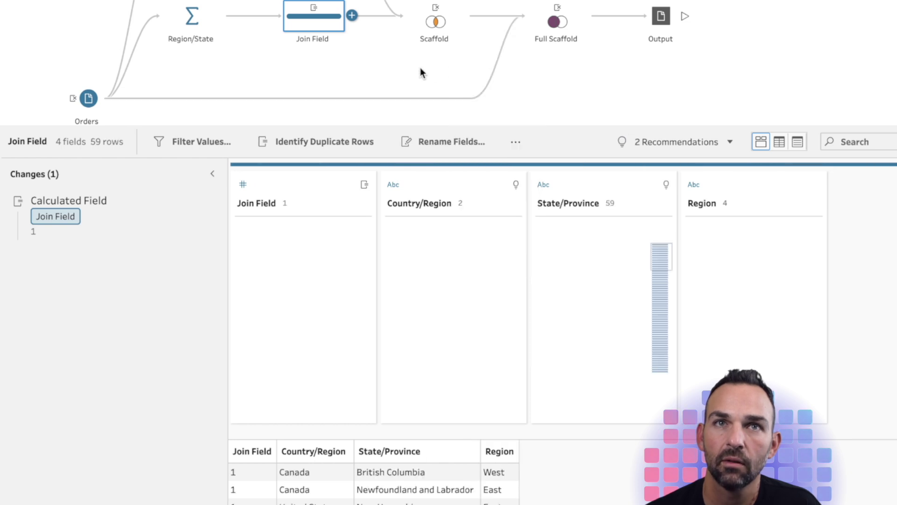
Examine the join clauses and join types of the Scaffold and Full Scaffold joins
{"action": "left_click", "coordinate": [436, 29]}
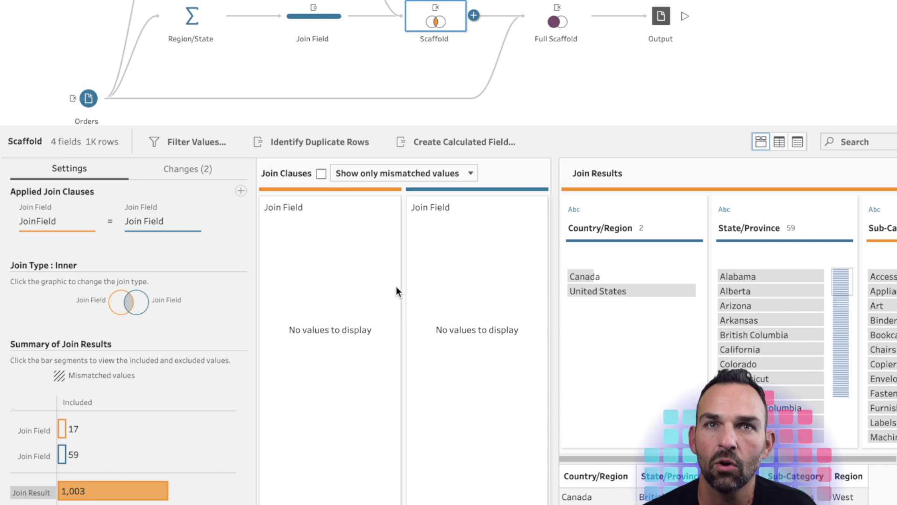
{"action": "left_click", "coordinate": [576, 104]}
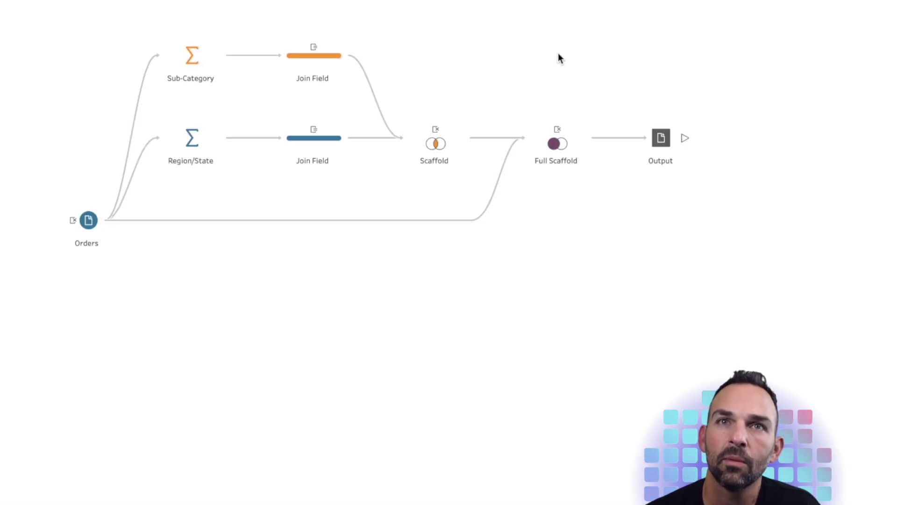
{"action": "left_click", "coordinate": [554, 153]}
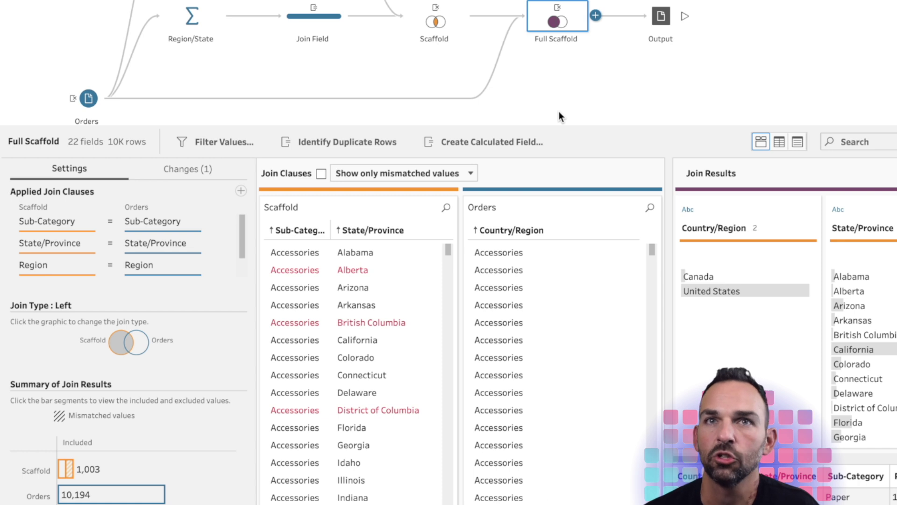
{"action": "left_click", "coordinate": [559, 111]}
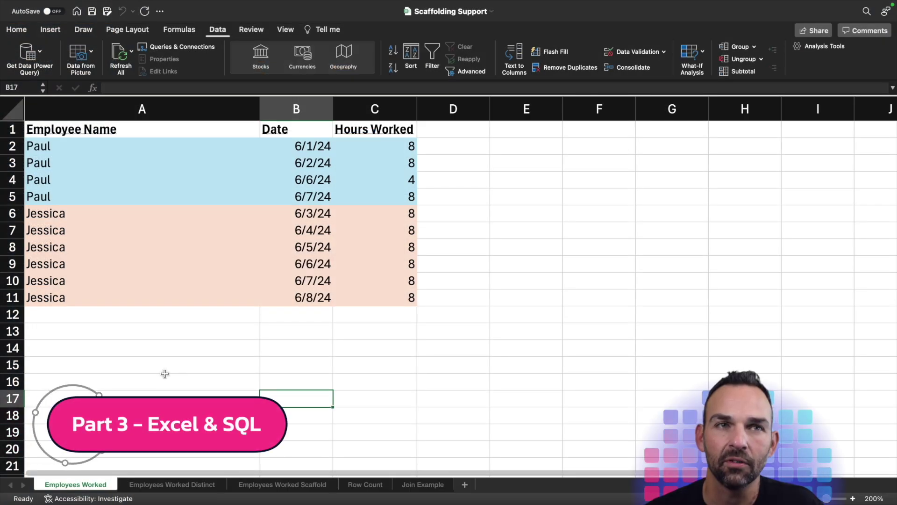
Switch to the Scaffolding Support workbook in Excel and copy the Employee Name column with its header (A1:A11) on the Employees Worked sheet
{"action": "left_click", "coordinate": [150, 374]}
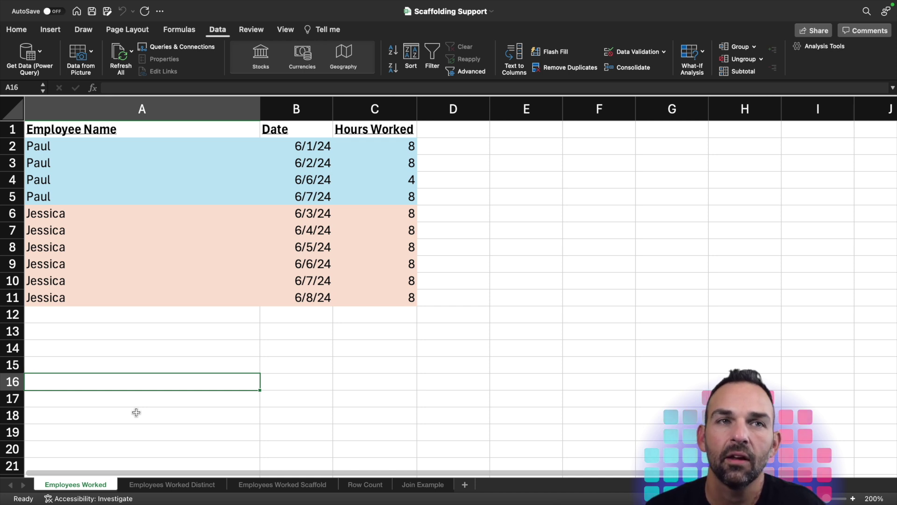
{"action": "left_click", "coordinate": [133, 129]}
{"action": "left_click", "coordinate": [121, 292], "text": "shift"}
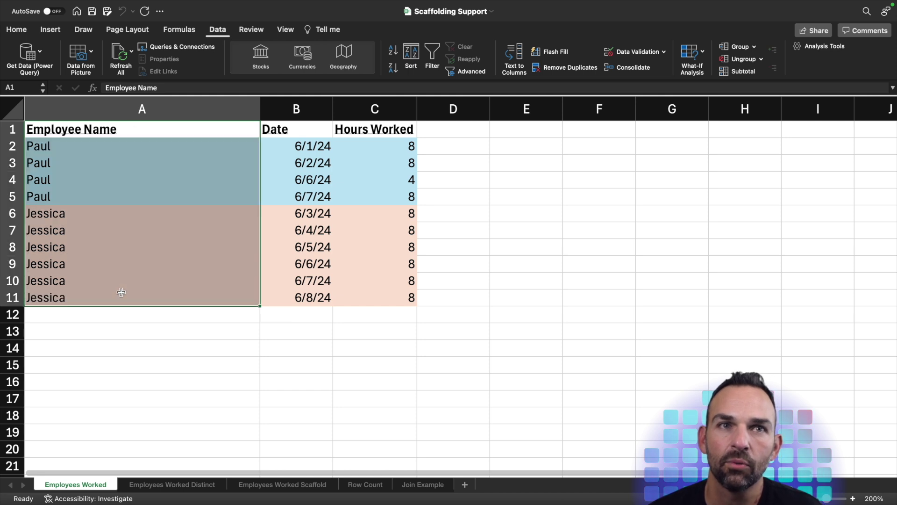
{"action": "right_click", "coordinate": [121, 293]}
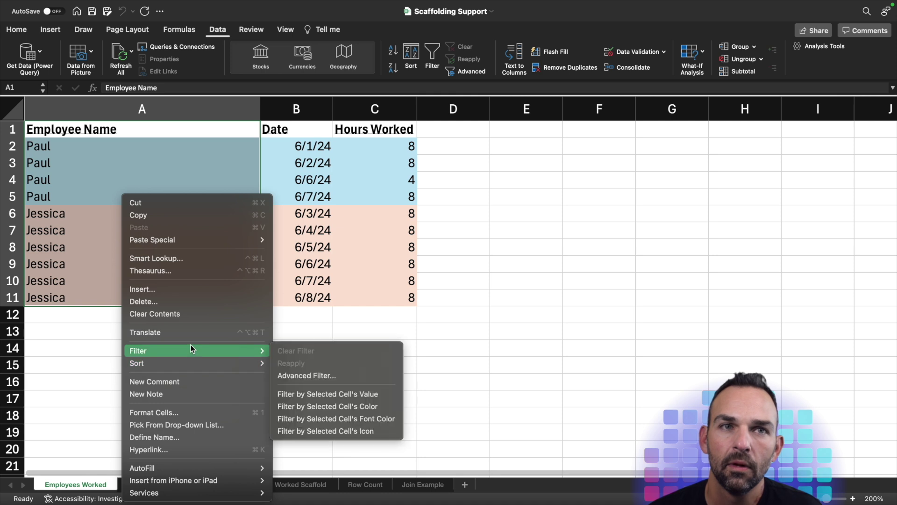
{"action": "left_click", "coordinate": [198, 215]}
{"action": "left_click", "coordinate": [145, 362]}
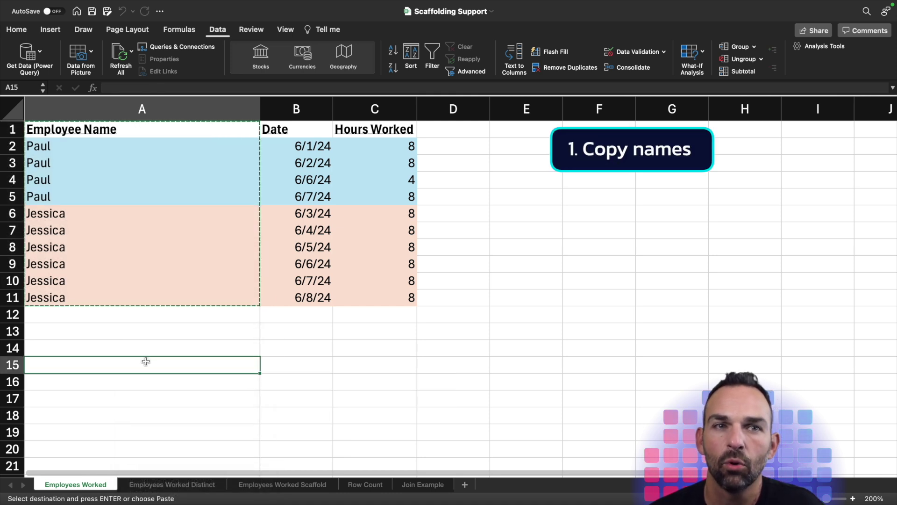
Paste the copied Employee Name column into a new sheet and remove its duplicate values, treating the first row as headers
{"action": "right_click", "coordinate": [96, 484]}
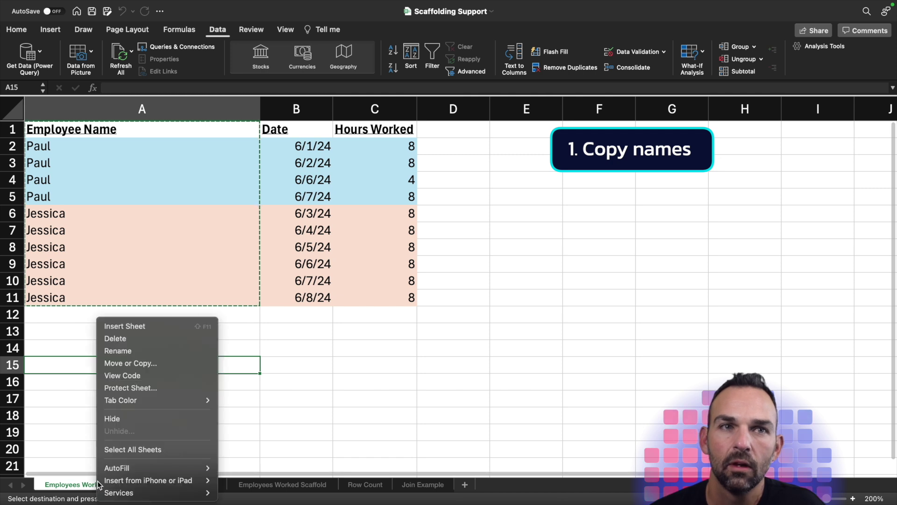
{"action": "left_click", "coordinate": [150, 326]}
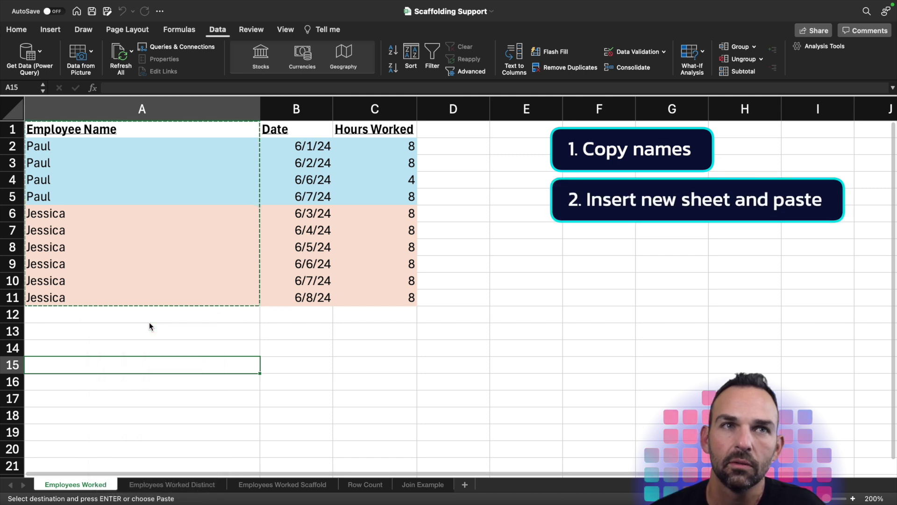
{"action": "key", "text": "super+v"}
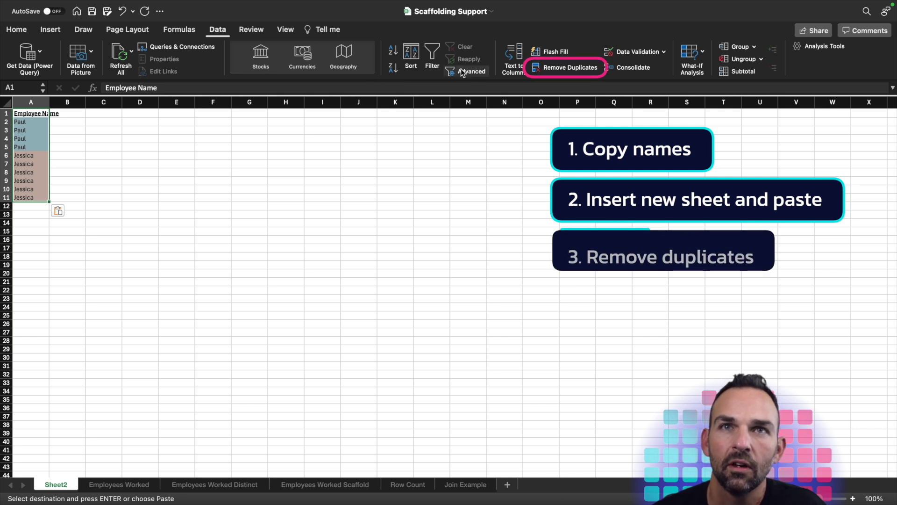
{"action": "left_click", "coordinate": [564, 68]}
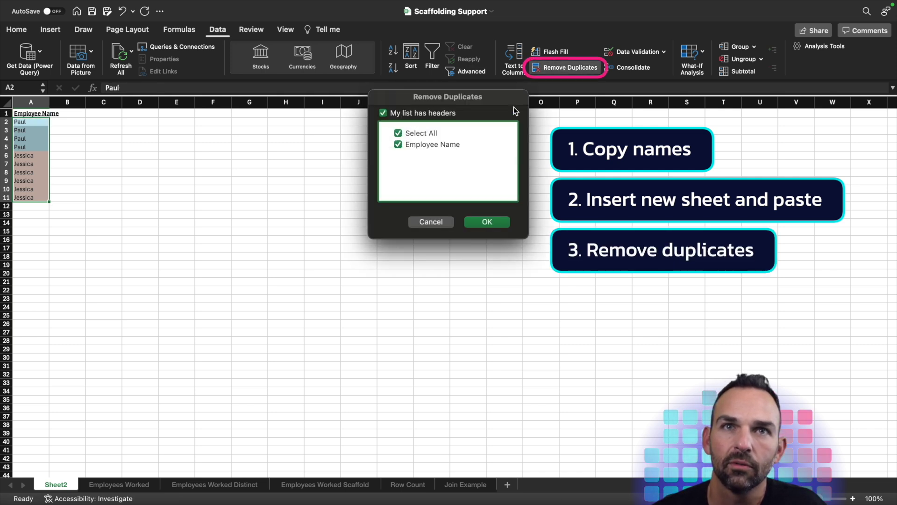
{"action": "left_click", "coordinate": [482, 221]}
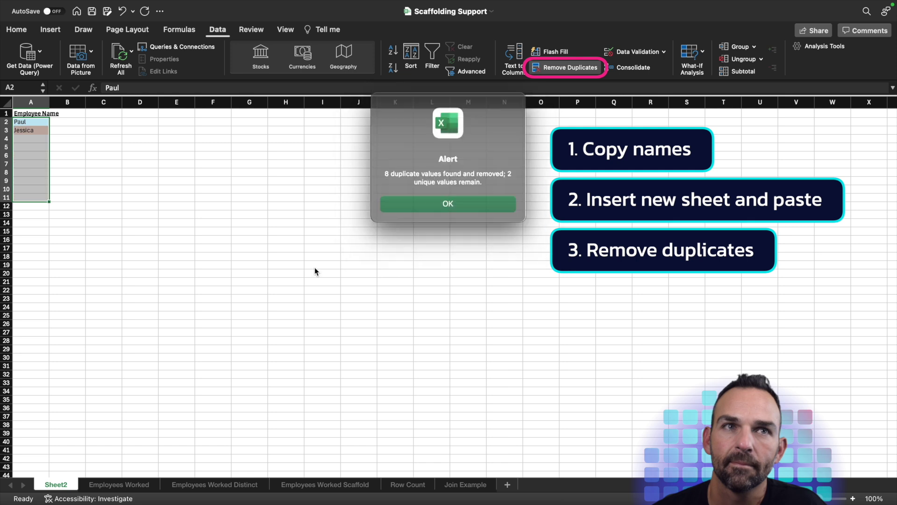
{"action": "left_click", "coordinate": [475, 204]}
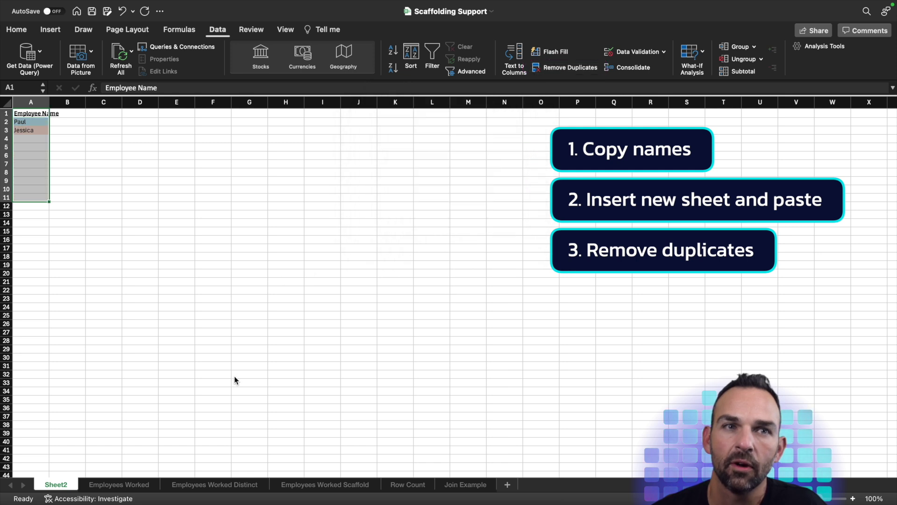
Rename the new sheet holding the distinct names as Employee Name
{"action": "right_click", "coordinate": [64, 490]}
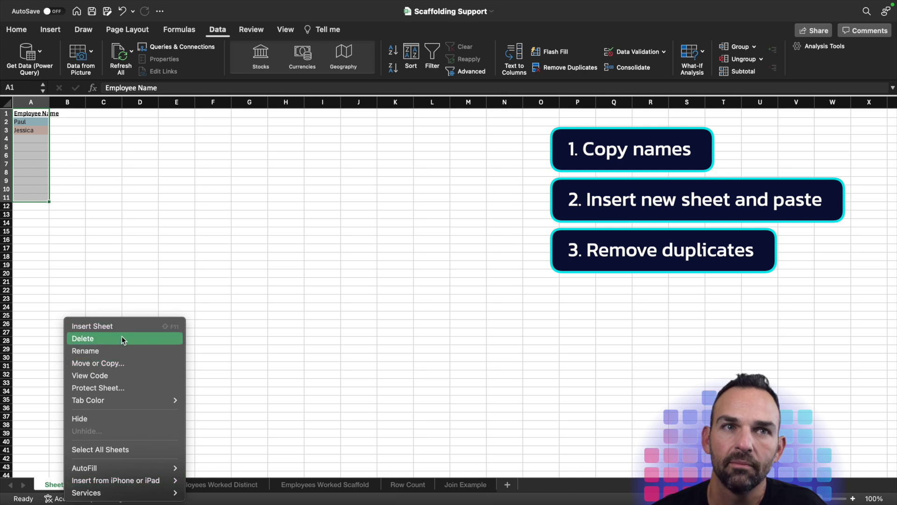
{"action": "left_click", "coordinate": [120, 351]}
{"action": "type", "text": "Em"}
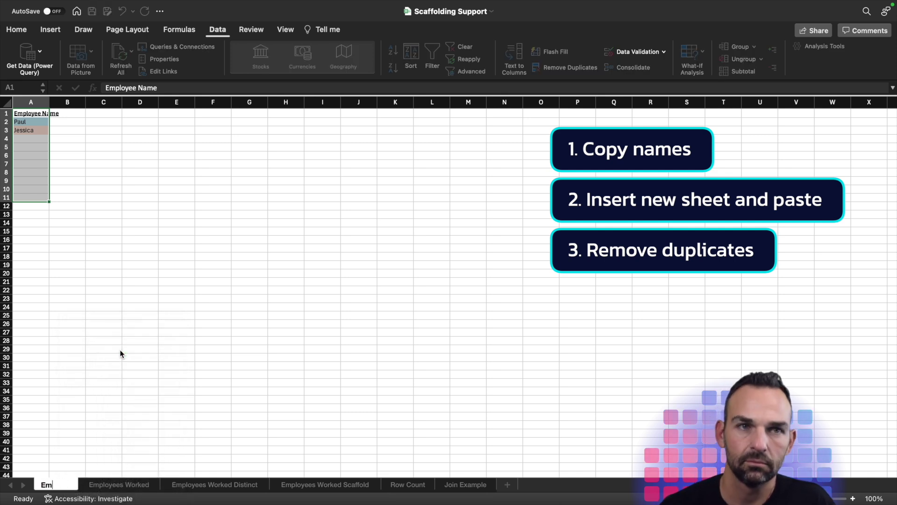
{"action": "type", "text": "ployee Name"}
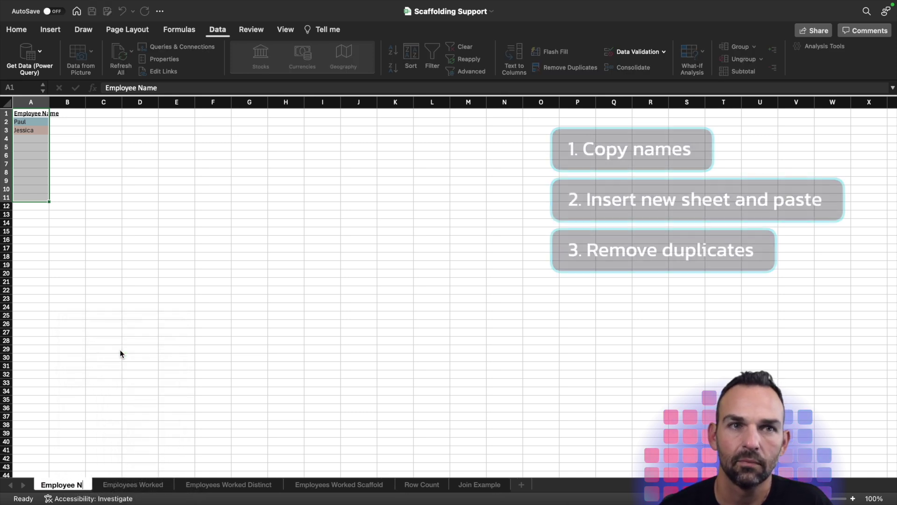
{"action": "left_click", "coordinate": [120, 354]}
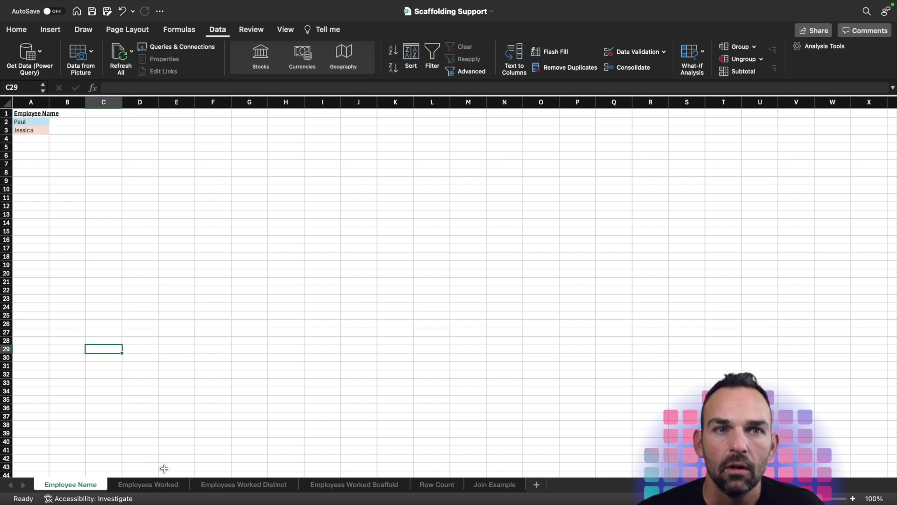
Copy the Date column with its header (B1:B11) from the Employees Worked sheet and paste it into a new sheet at A1
{"action": "left_click", "coordinate": [157, 484]}
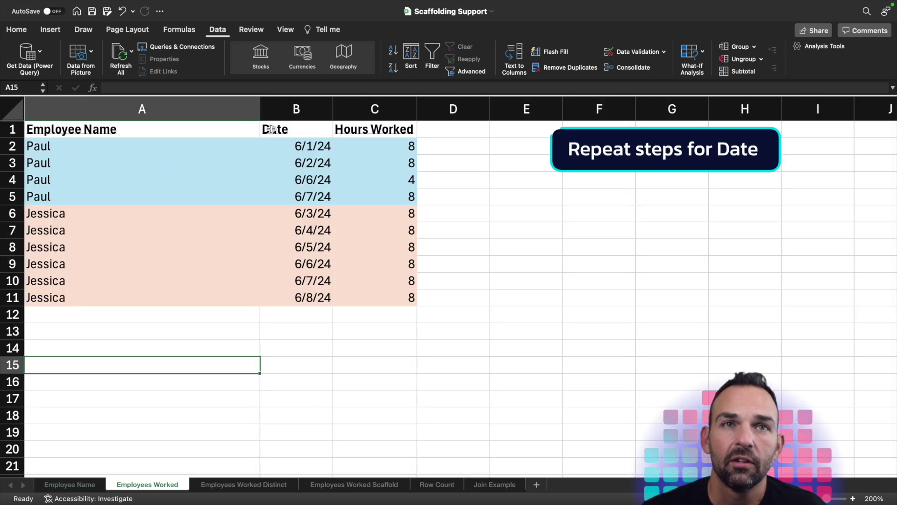
{"action": "left_click", "coordinate": [288, 130]}
{"action": "left_click", "coordinate": [296, 292], "text": "shift"}
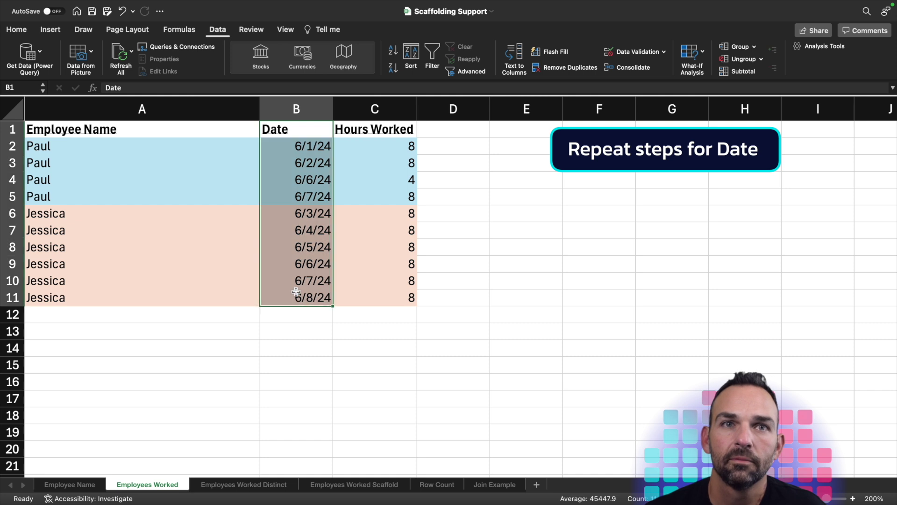
{"action": "key", "text": "super+c"}
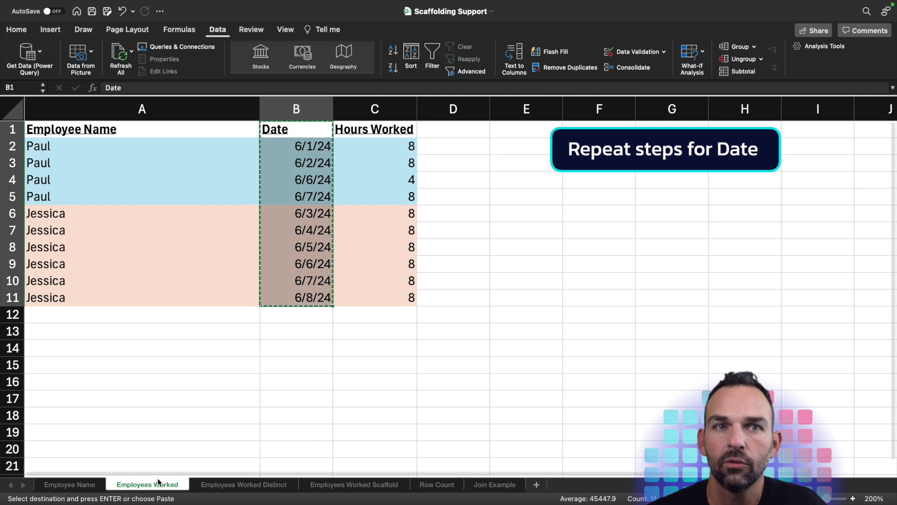
{"action": "right_click", "coordinate": [158, 485]}
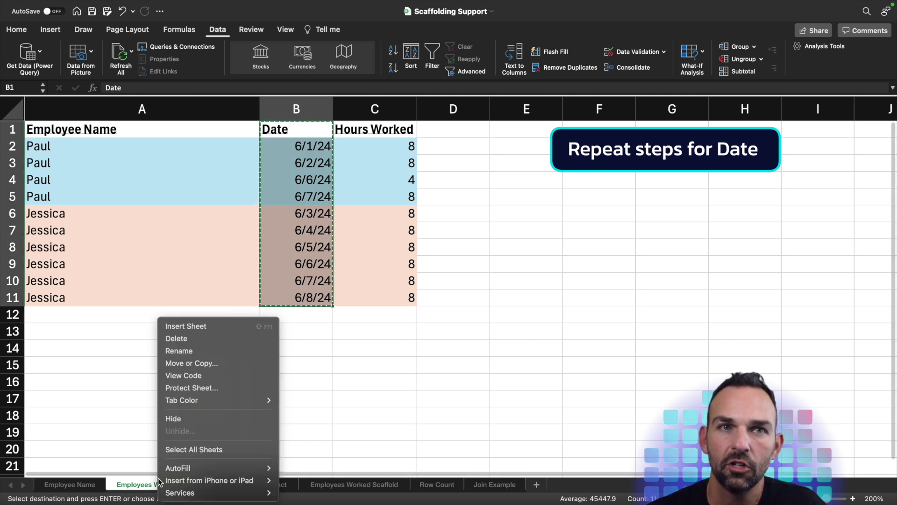
{"action": "left_click", "coordinate": [216, 325]}
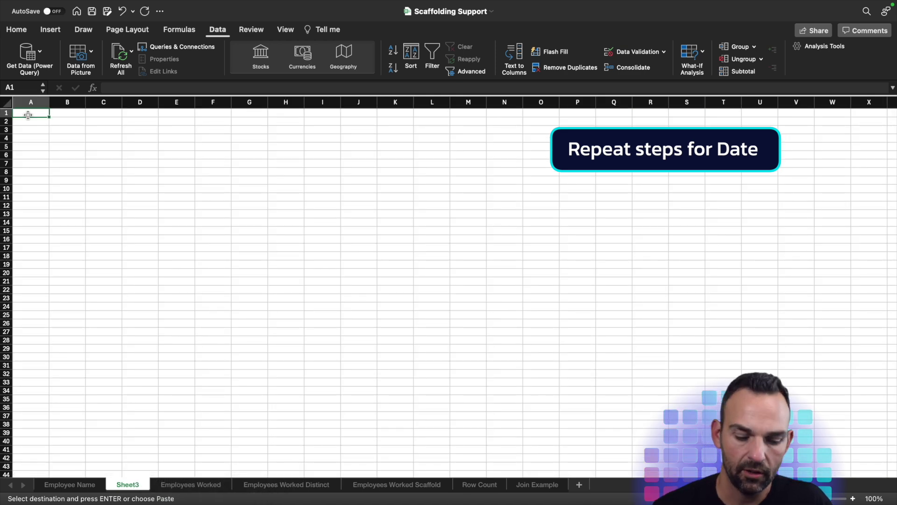
{"action": "key", "text": "super+v"}
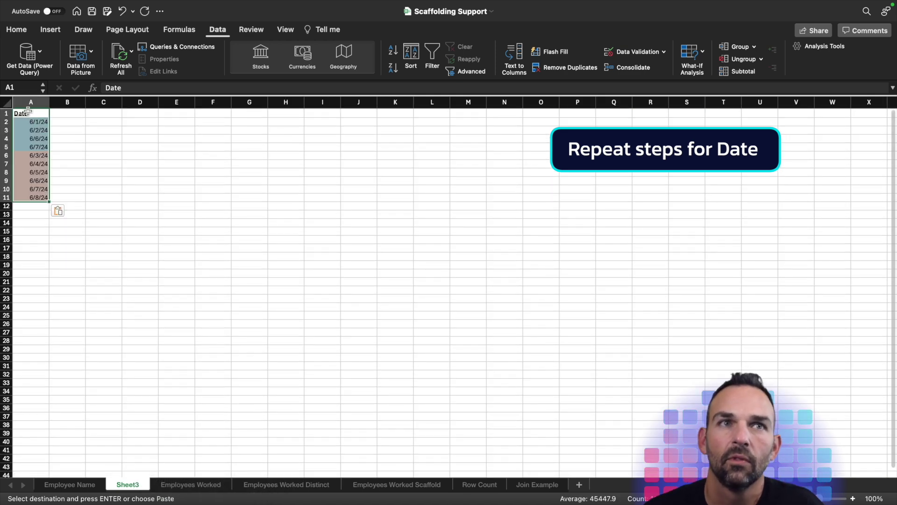
Remove the duplicate values from the pasted Date column, treating the first row as headers
{"action": "left_click", "coordinate": [577, 67]}
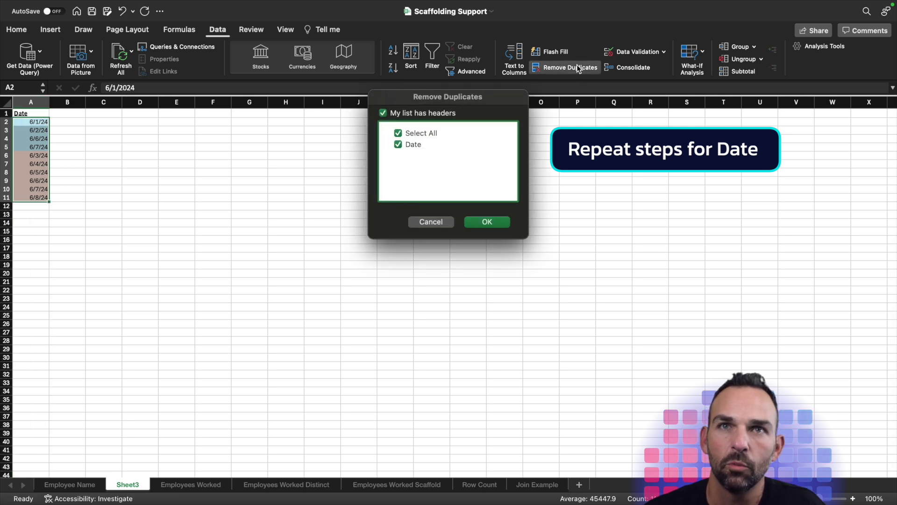
{"action": "left_click", "coordinate": [488, 222]}
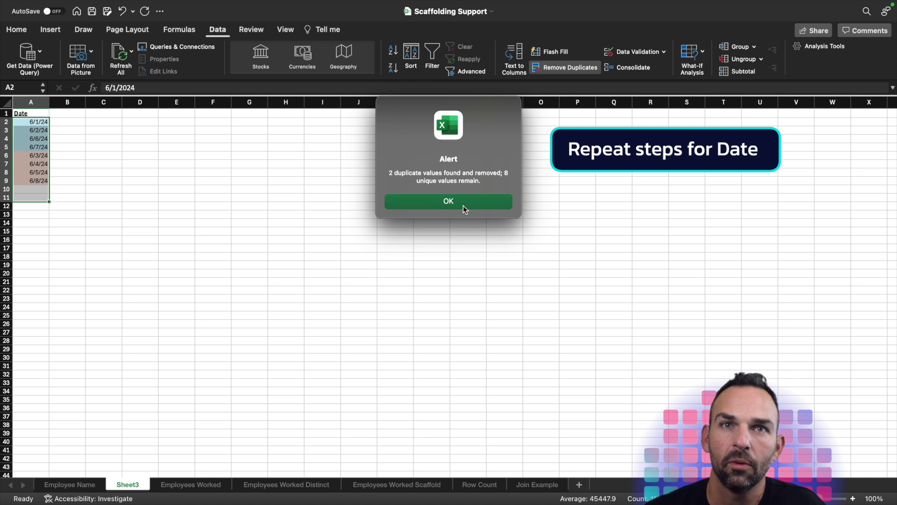
{"action": "left_click", "coordinate": [464, 205]}
{"action": "left_click", "coordinate": [269, 357]}
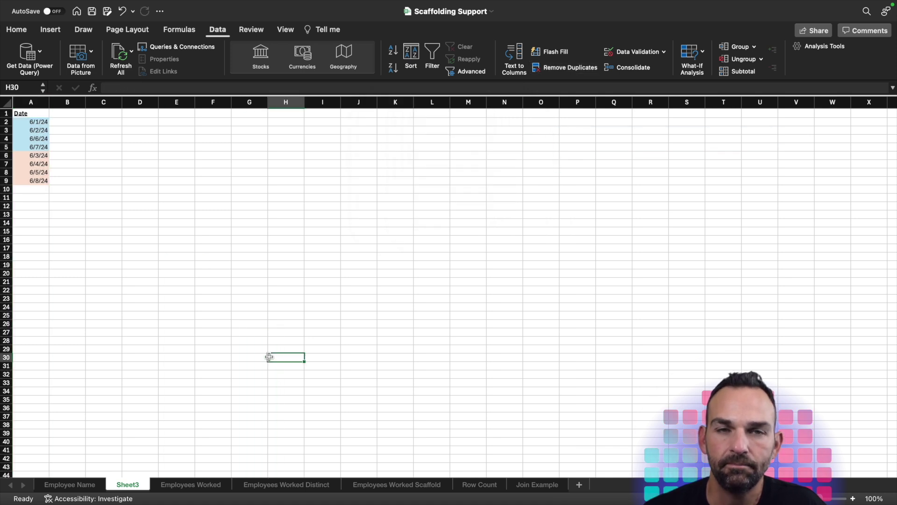
Examine the Employees Worked Distinct and Employees Worked Scaffold sheets
{"action": "left_click", "coordinate": [291, 485]}
{"action": "left_click", "coordinate": [371, 482]}
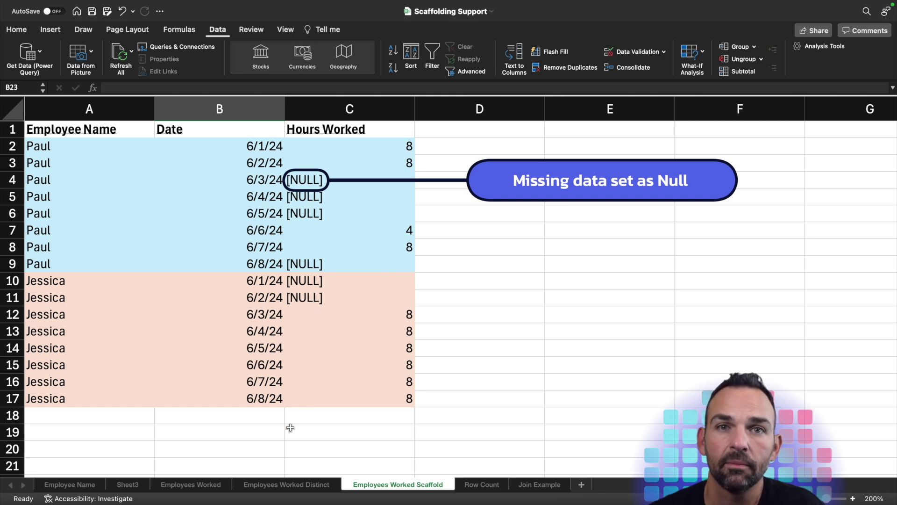
Switch to DBeaver and run only the subquery selecting distinct Region and State/Province from Sample in SimpleScaffolding.sql, then hide the results
{"action": "key", "text": "ctrl+Right"}
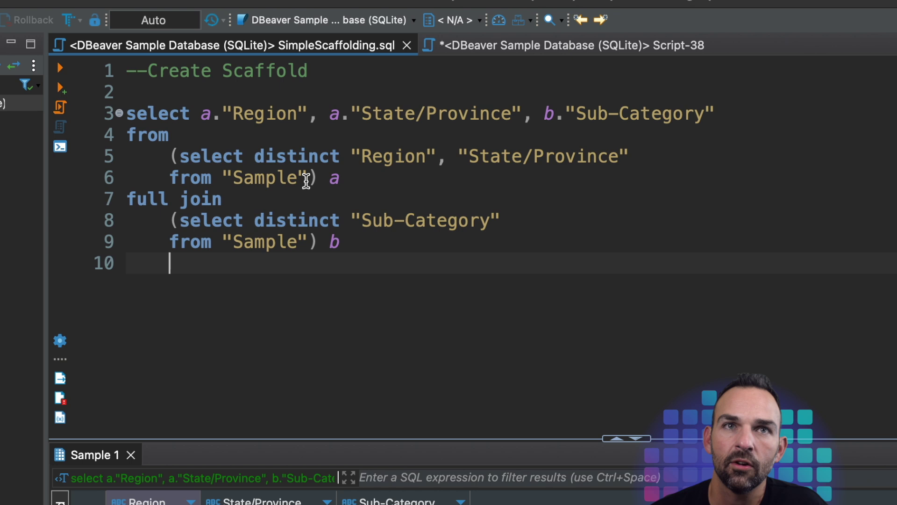
{"action": "left_click_drag", "start_coordinate": [308, 179], "coordinate": [154, 173]}
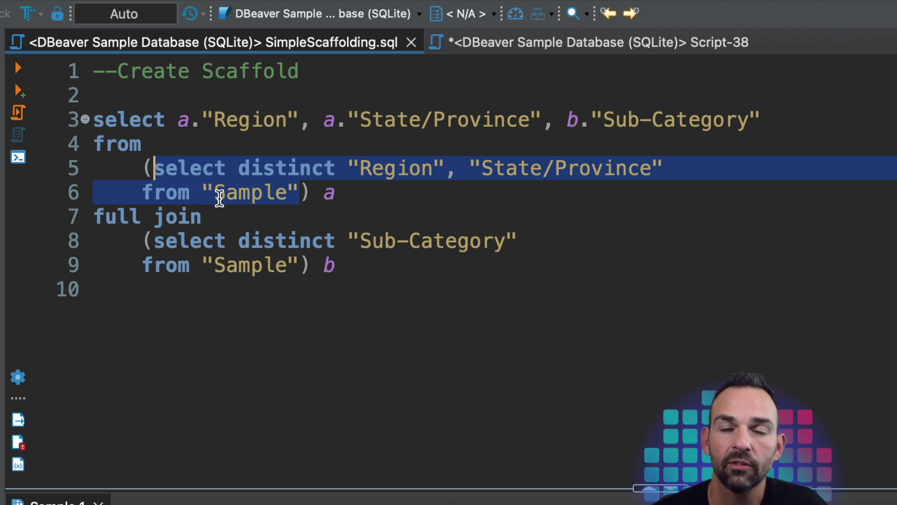
{"action": "key", "text": "ctrl+Return"}
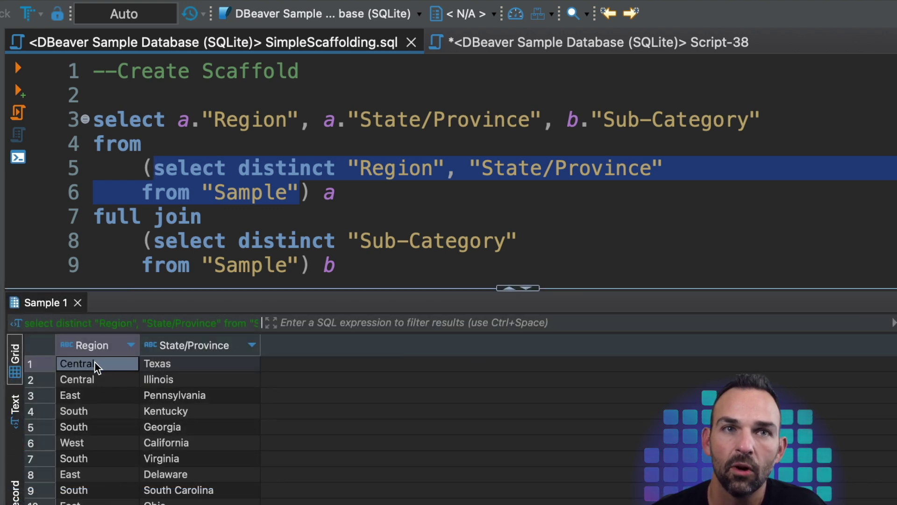
{"action": "left_click", "coordinate": [284, 275]}
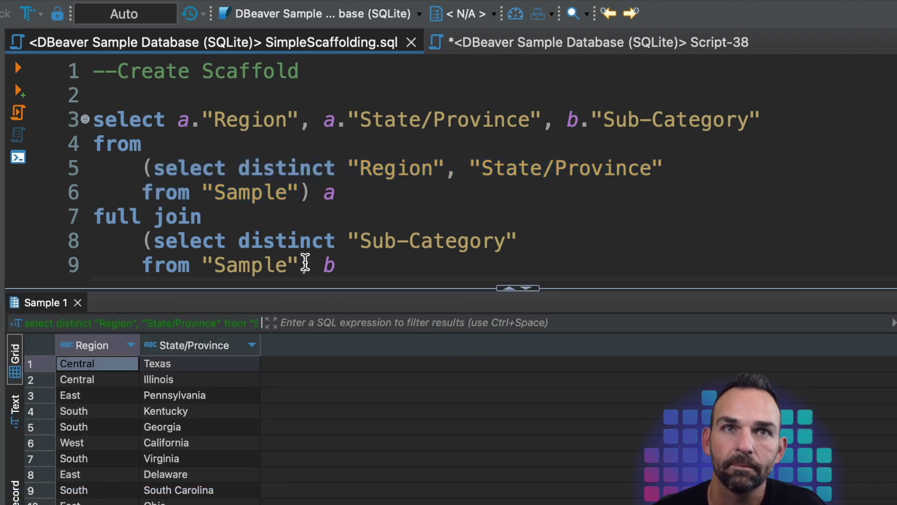
{"action": "key", "text": "ctrl+6"}
{"action": "left_click_drag", "start_coordinate": [299, 265], "coordinate": [159, 239]}
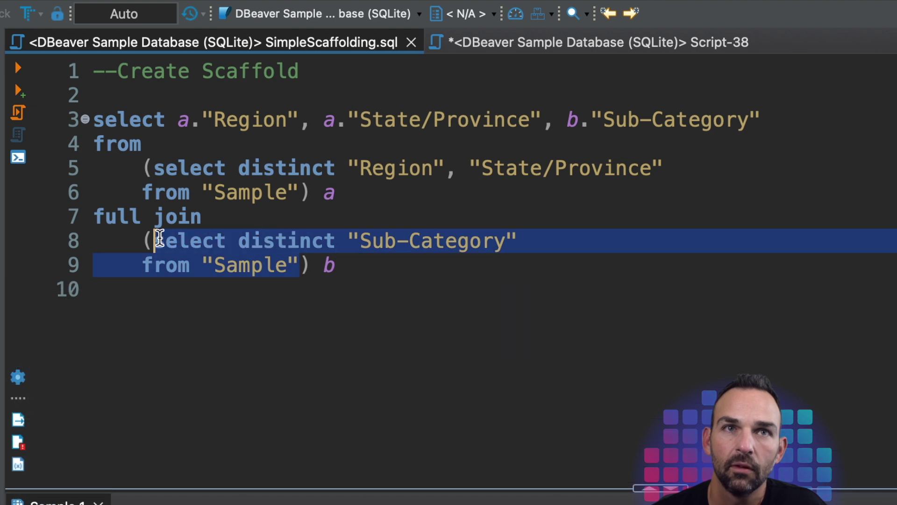
{"action": "key", "text": "super+slash"}
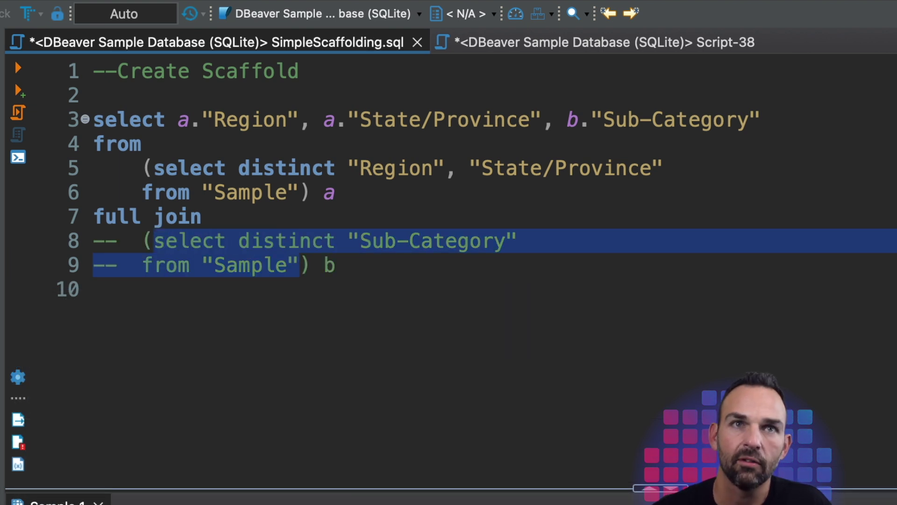
{"action": "left_click", "coordinate": [239, 274]}
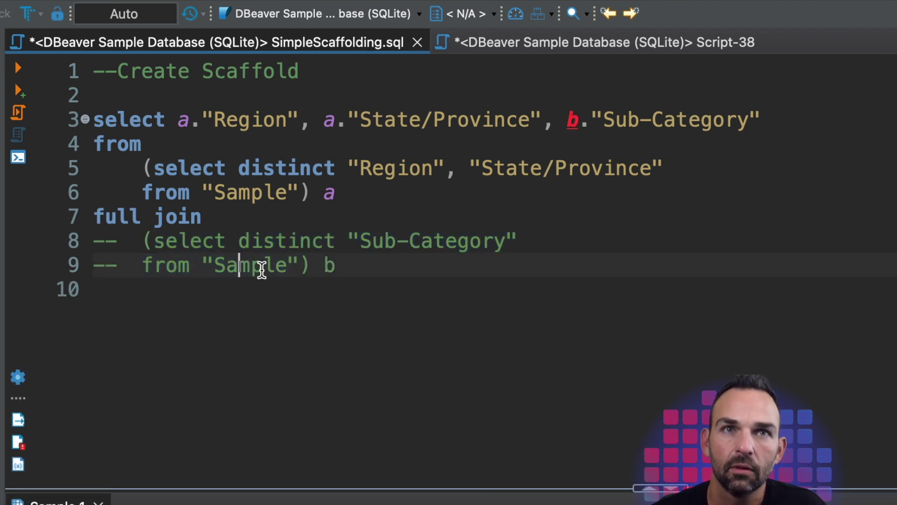
{"action": "key", "text": "super+z"}
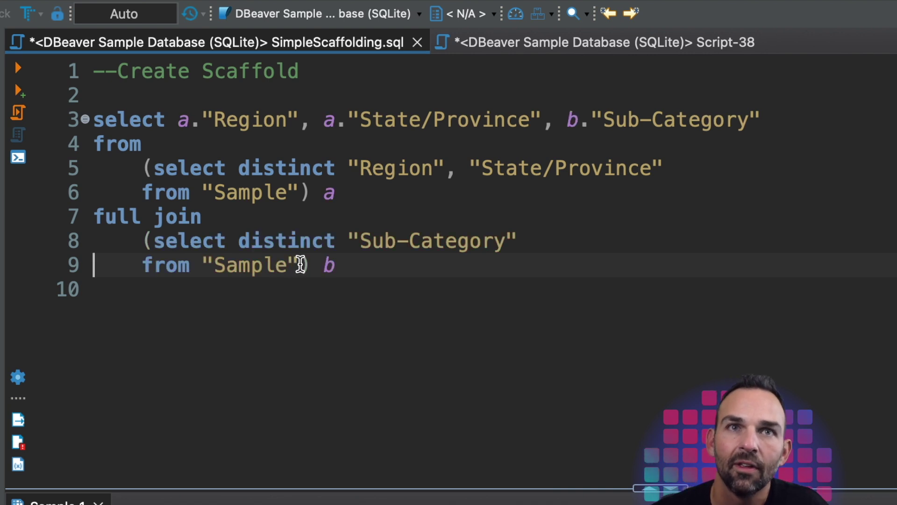
Run only the subquery selecting distinct Sub-Category from Sample, then hide the results to examine the full join
{"action": "left_click_drag", "start_coordinate": [294, 265], "coordinate": [155, 246]}
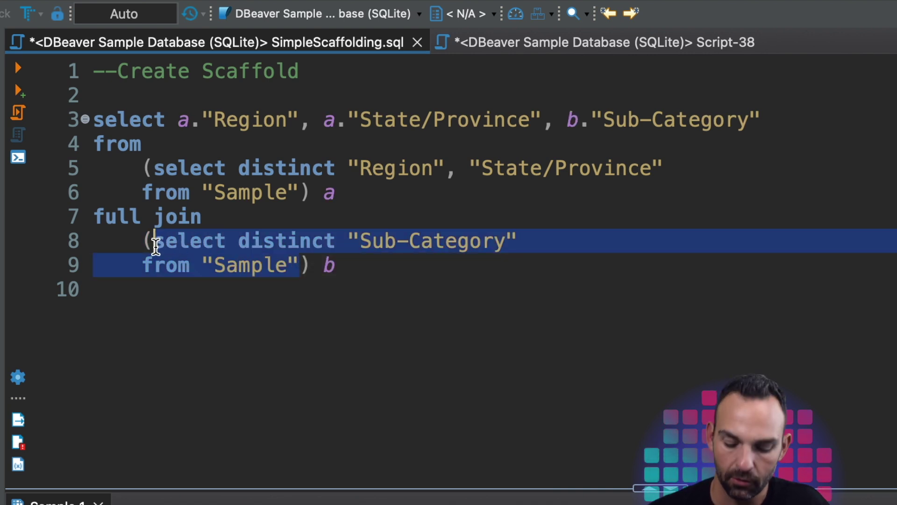
{"action": "key", "text": "super+Return"}
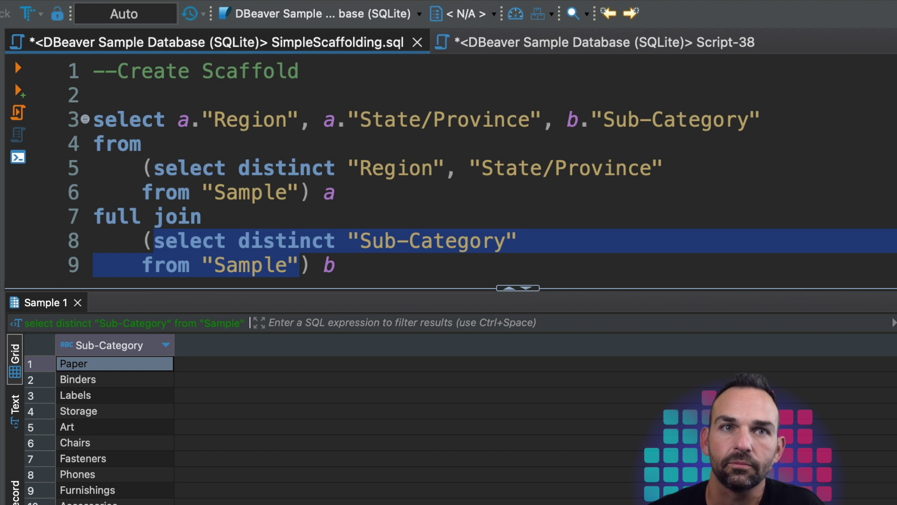
{"action": "left_click", "coordinate": [142, 279]}
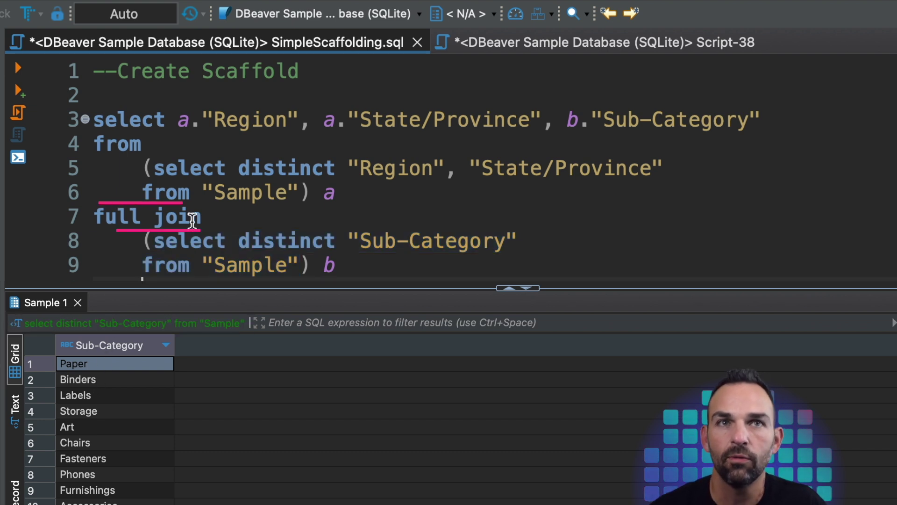
{"action": "key", "text": "super+6"}
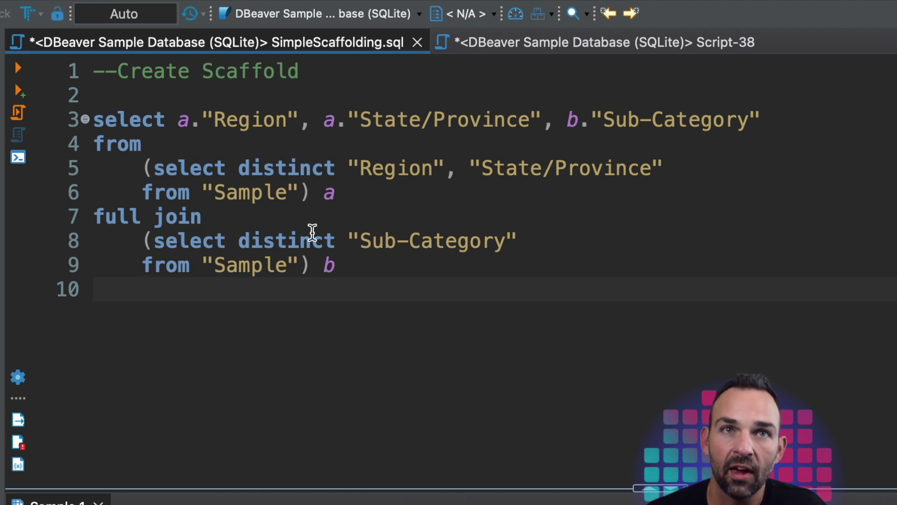
{"action": "left_click", "coordinate": [359, 266]}
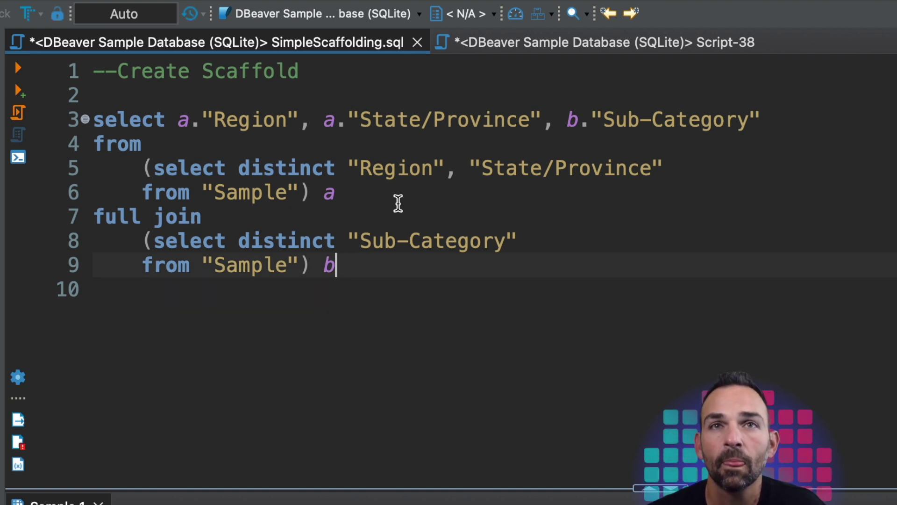
View the order open date query in Script-38, then switch to Tableau and examine the Open Order Table worksheet
{"action": "left_click", "coordinate": [616, 49]}
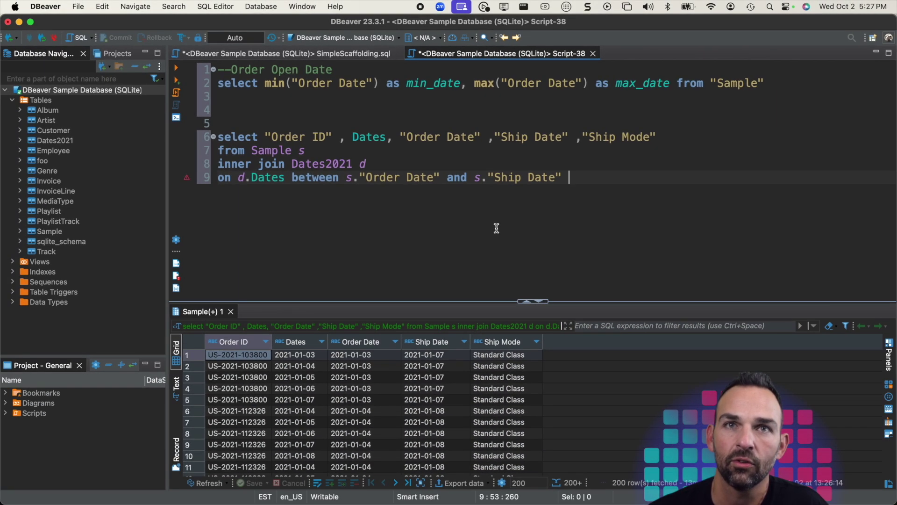
{"action": "key", "text": "ctrl+Right"}
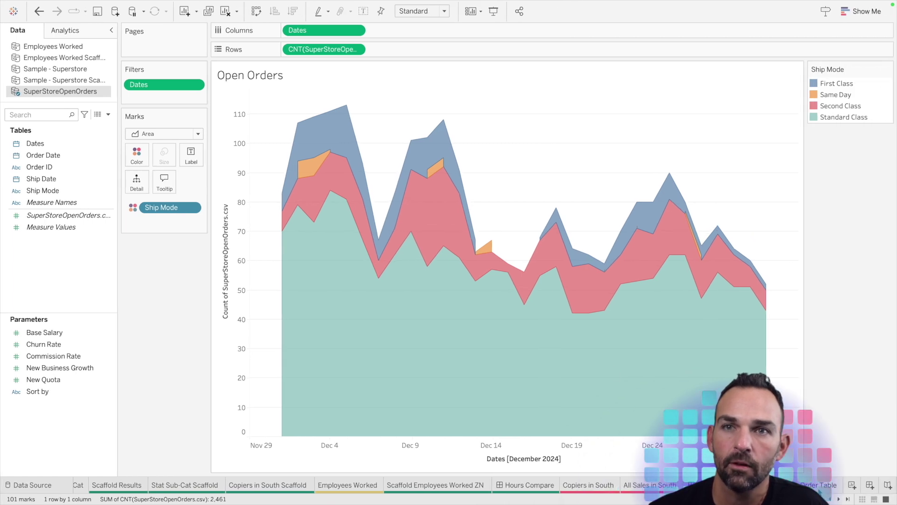
{"action": "left_click", "coordinate": [819, 484]}
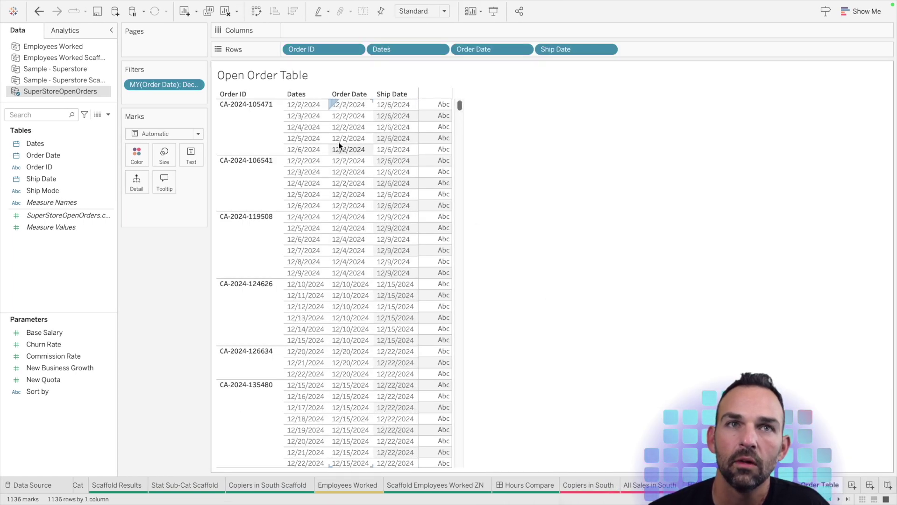